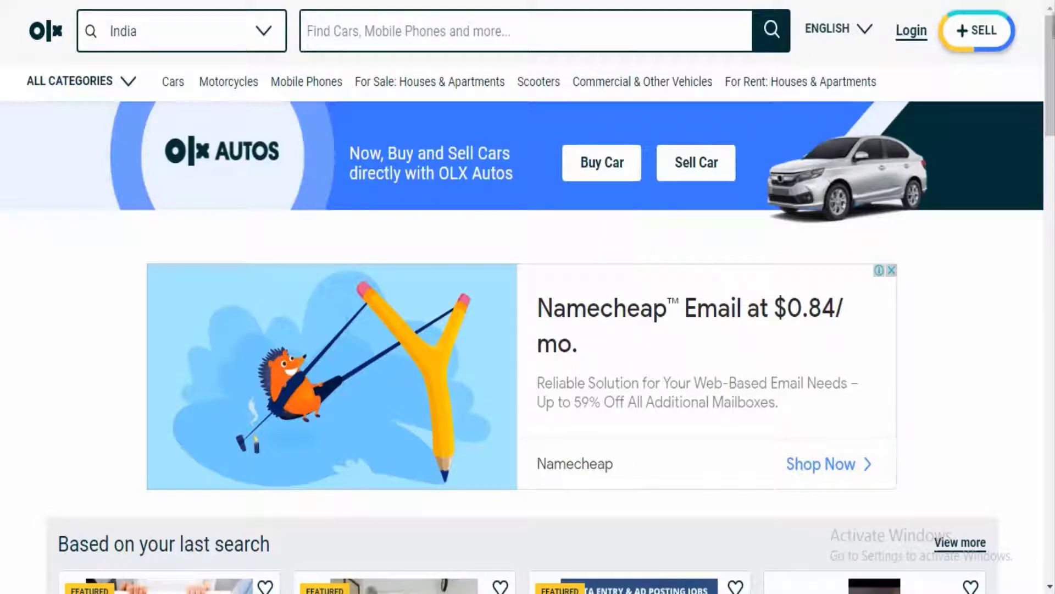
- View the Bikroy.com classifieds home page, then switch back to the OLX tab
left_click(557, 1)
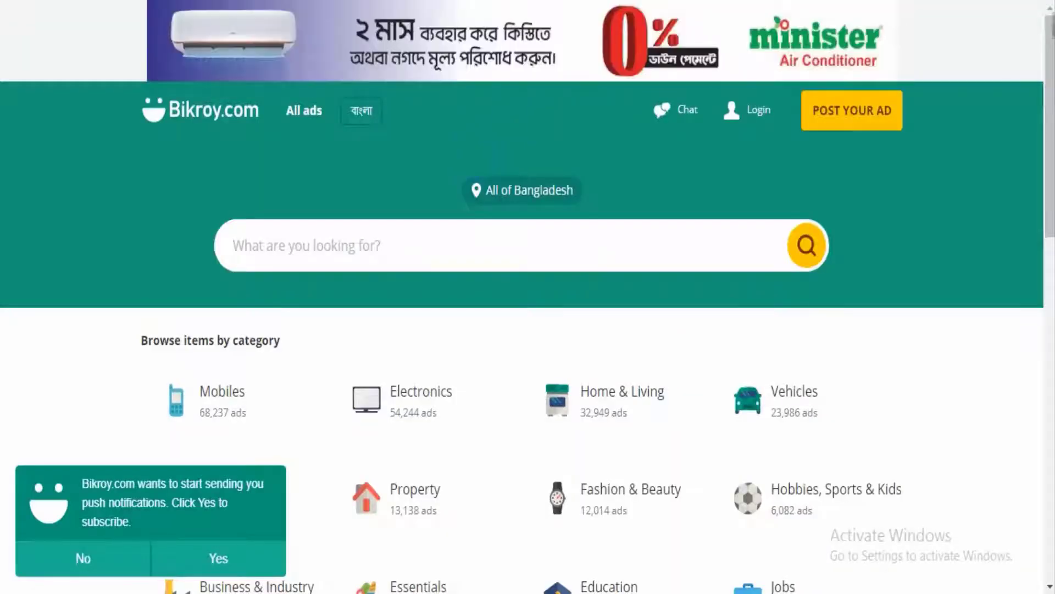
left_click(472, 1)
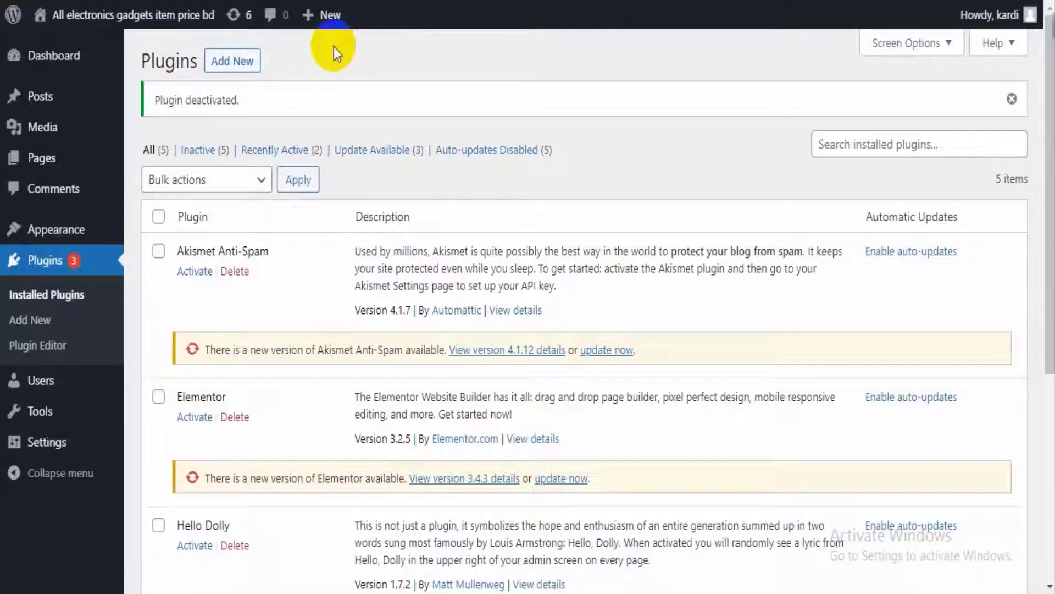
- Choose classilist.zip from the dev/ClassiList folder as a new theme upload
left_click(240, 67)
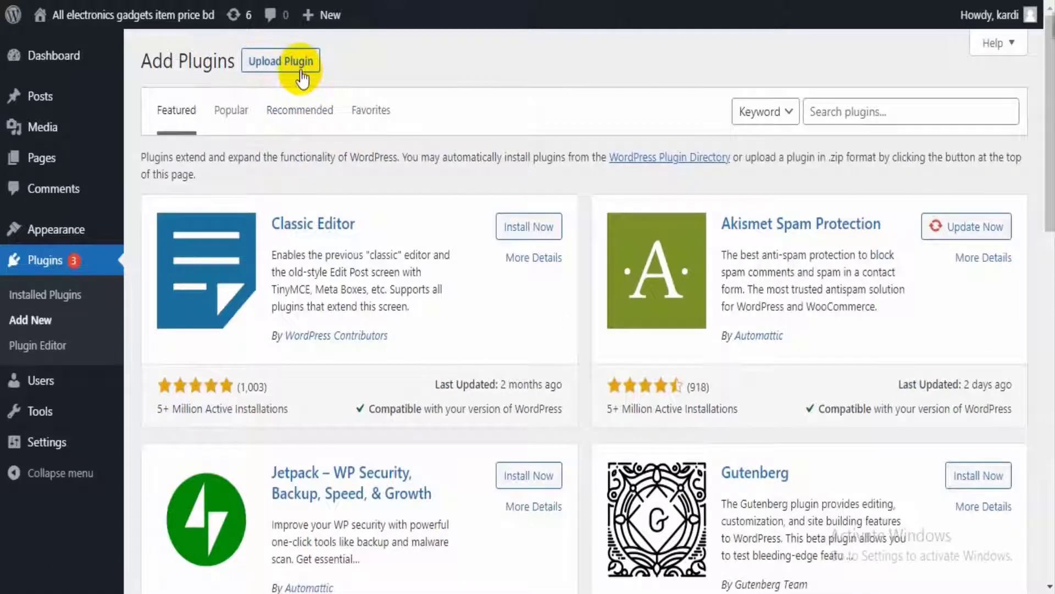
left_click(55, 237)
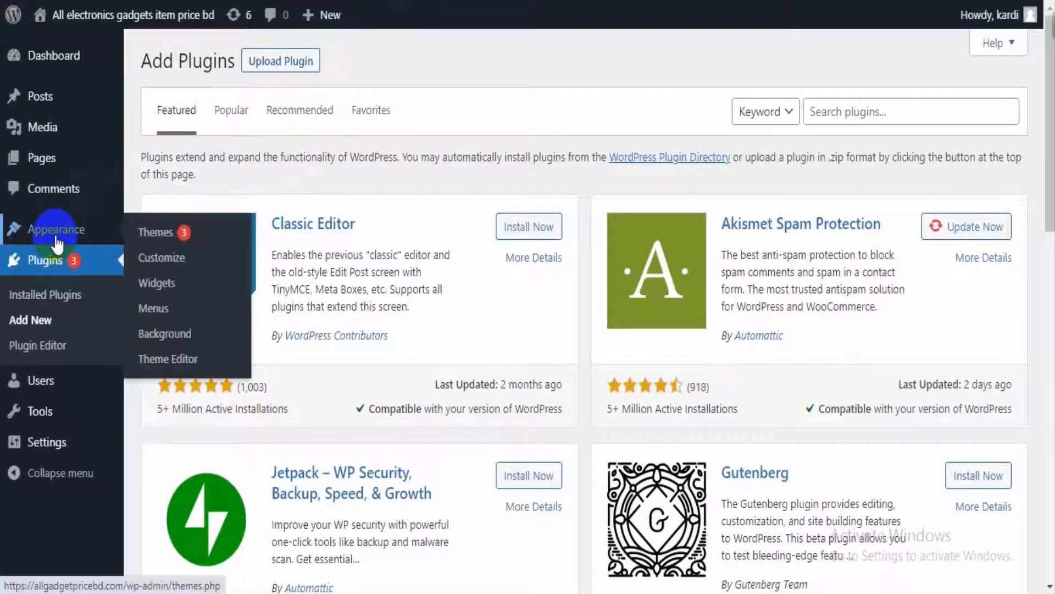
left_click(162, 234)
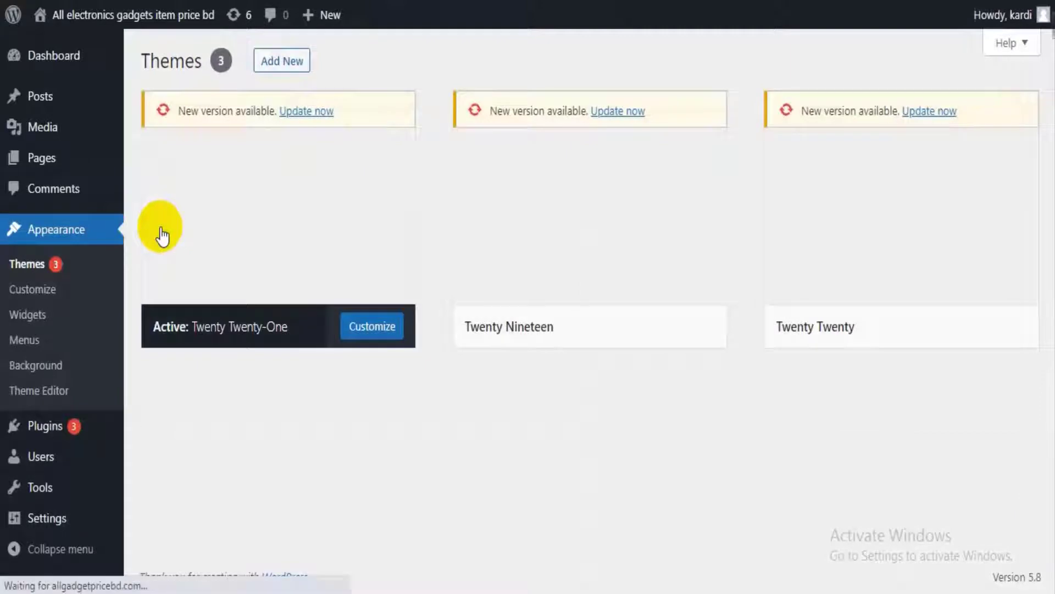
left_click(292, 62)
left_click(293, 61)
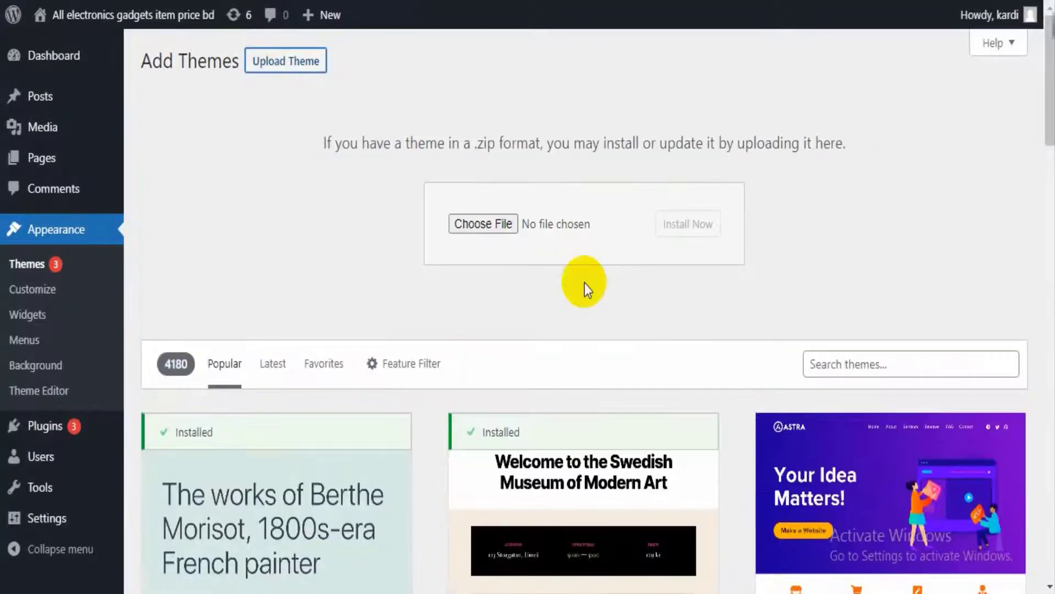
left_click(484, 224)
left_click(366, 294)
double_click(489, 217)
double_click(509, 186)
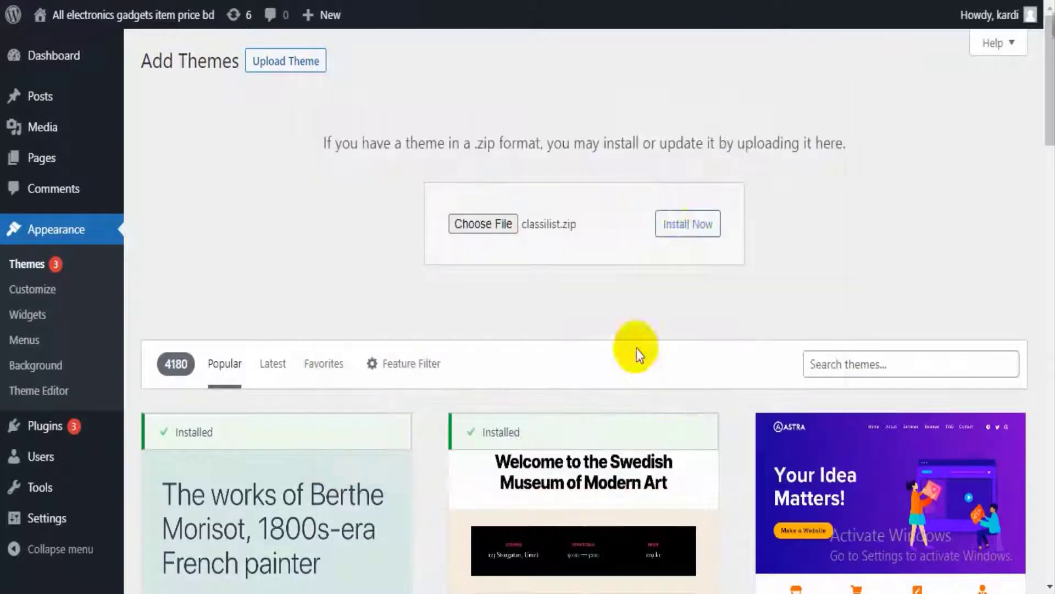
- Install and activate the Classilist theme, then list its required plugins
left_click(679, 227)
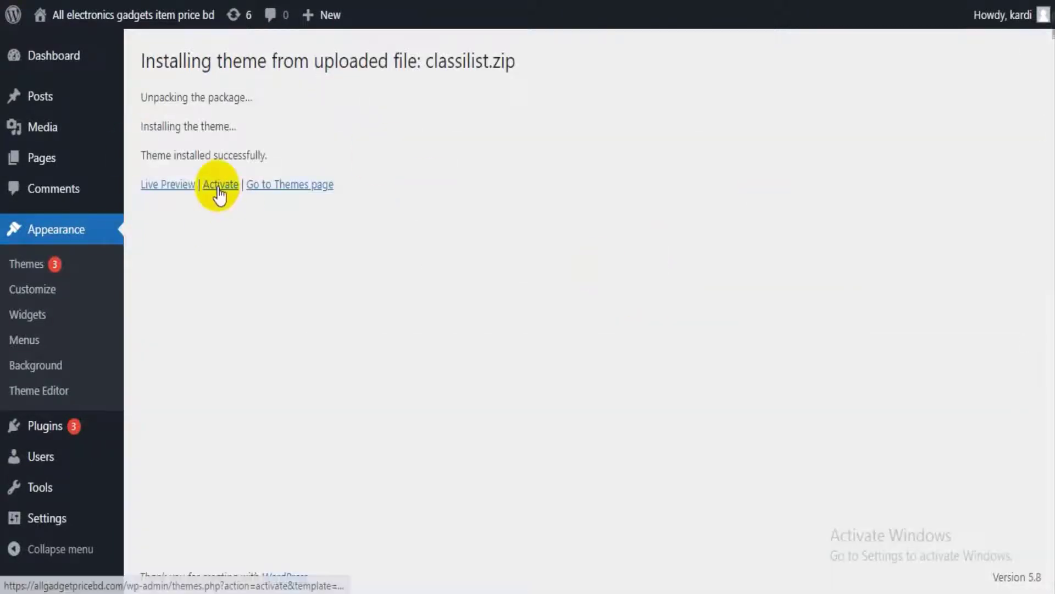
left_click(214, 183)
left_click(224, 216)
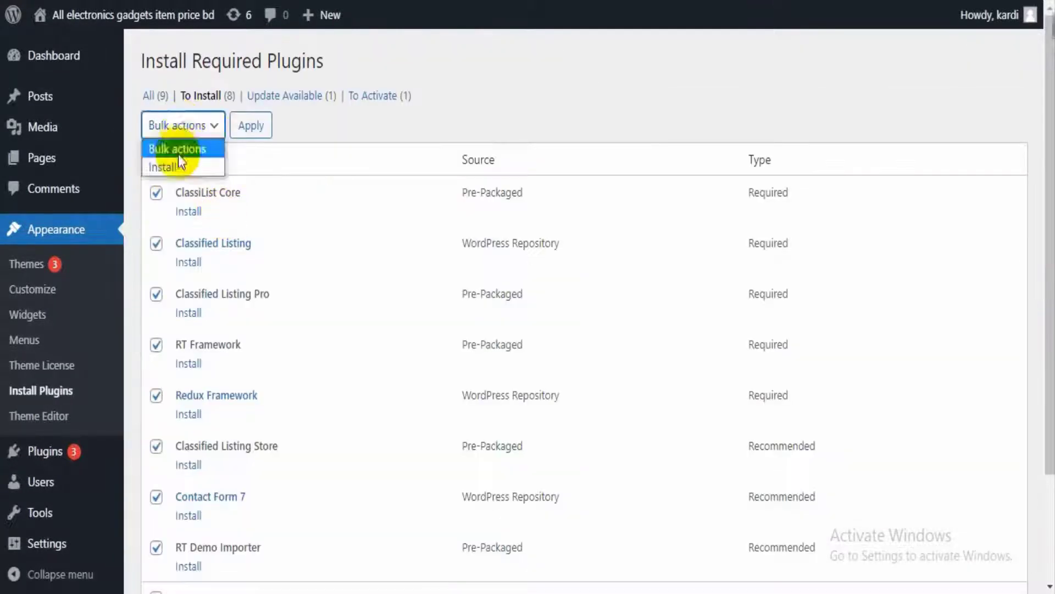
- Bulk-install all of the theme's required plugins
left_click(183, 125)
left_click(183, 137)
left_click(251, 125)
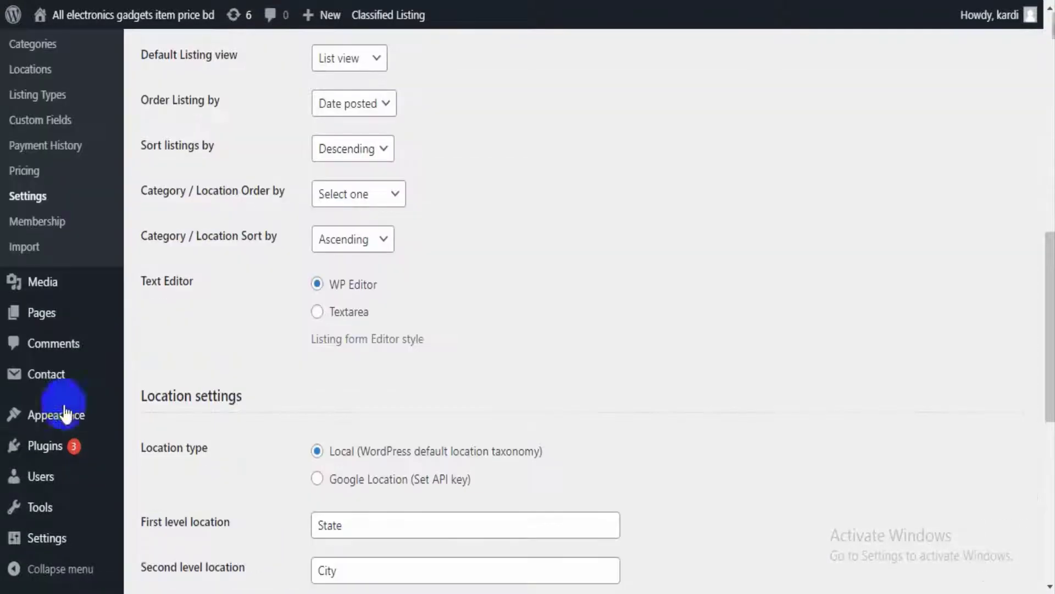
- Import the Home 1 demo content, confirming that existing site data is replaced
mouse_move(49, 514)
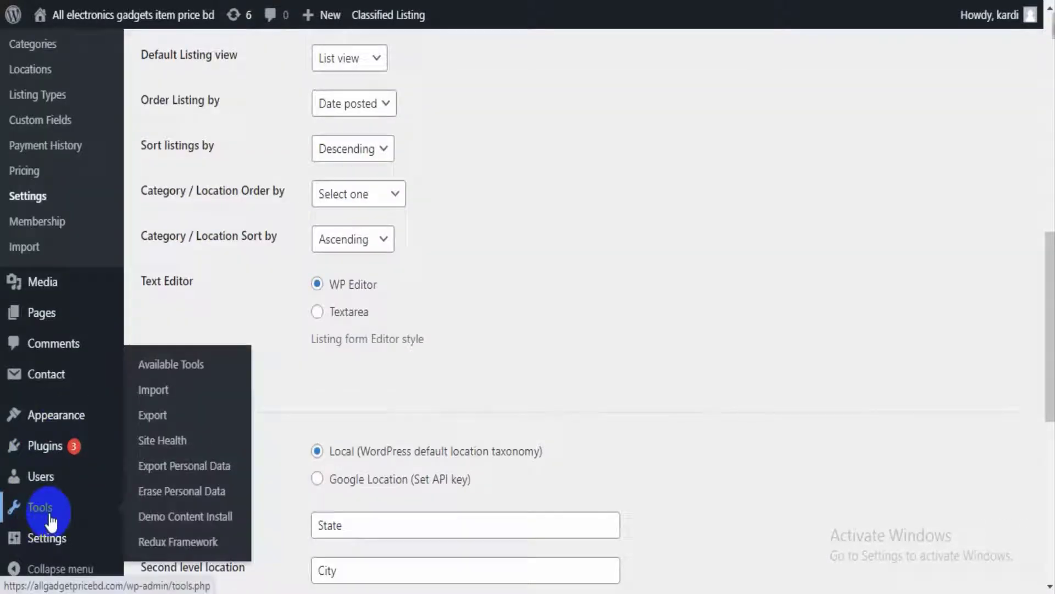
left_click(165, 520)
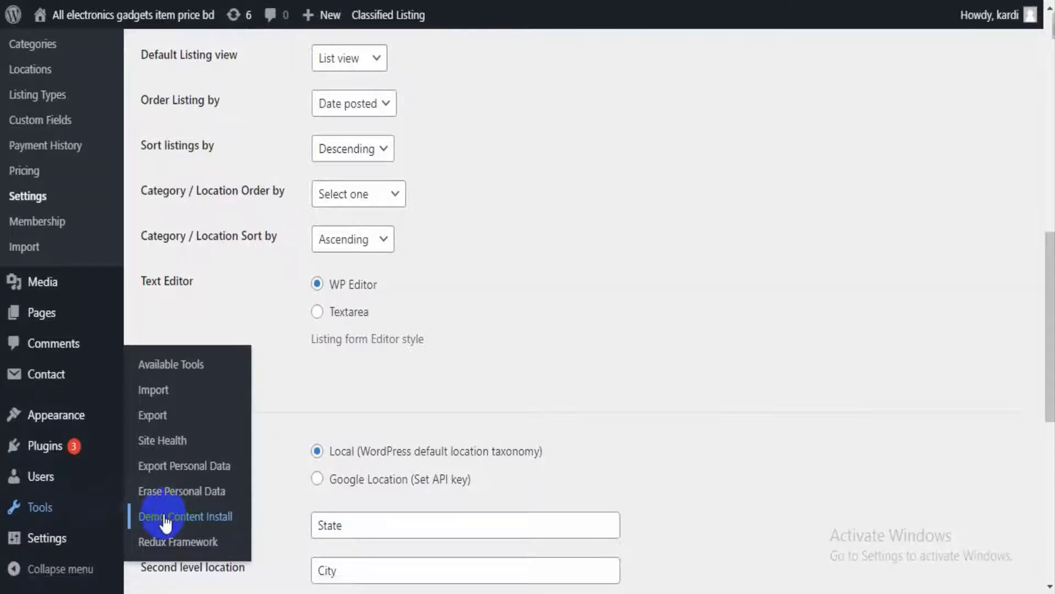
scroll(376, 466, "down", 2)
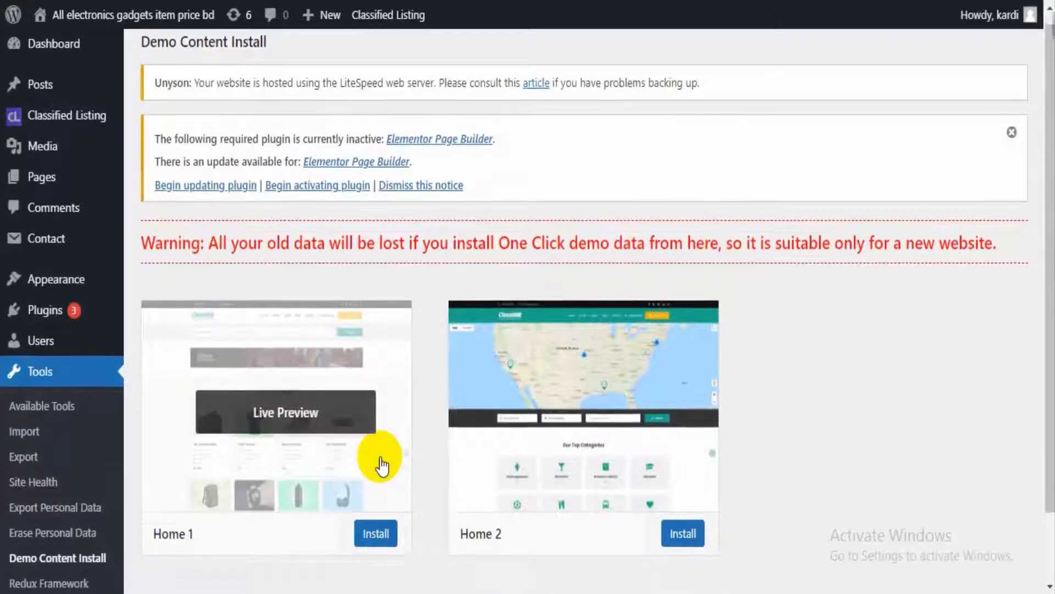
left_click(376, 453)
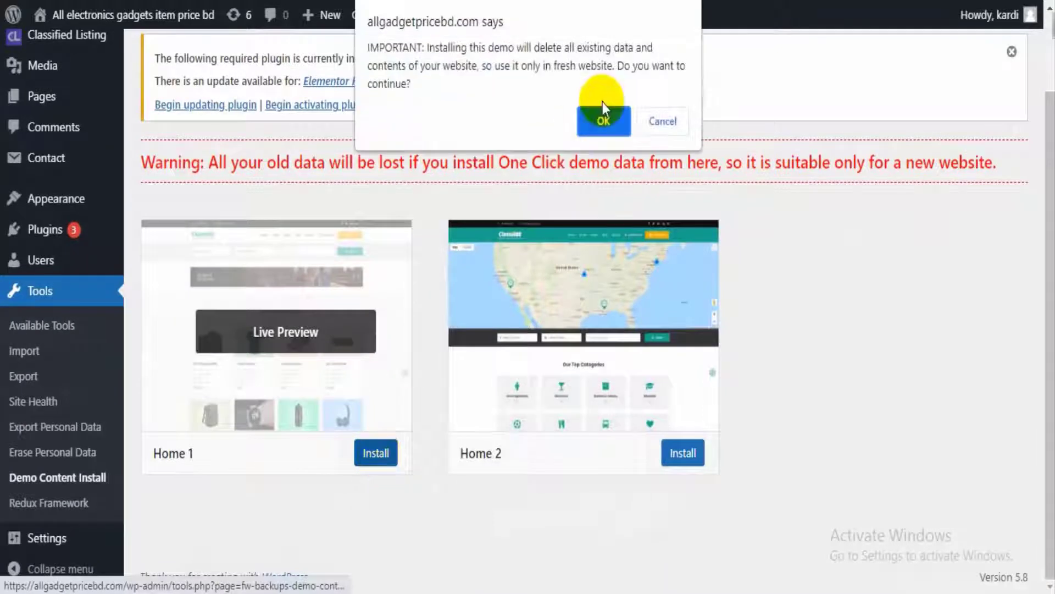
left_click(595, 119)
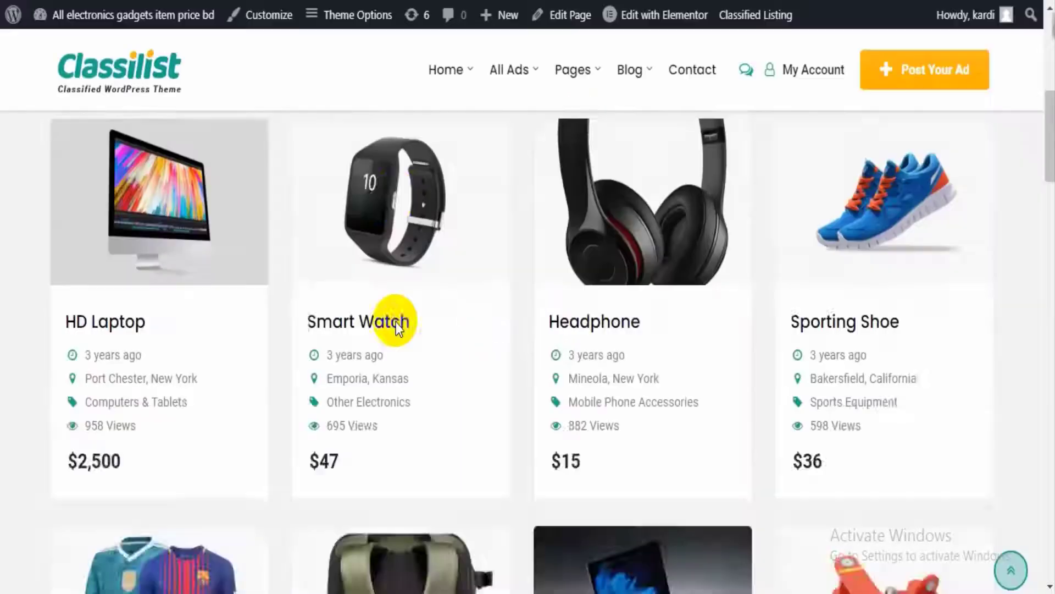
- Start a new Sell ad in Cars & Vehicles under Auto Parts & Accessories
scroll(395, 322, "up", 10)
left_click(888, 121)
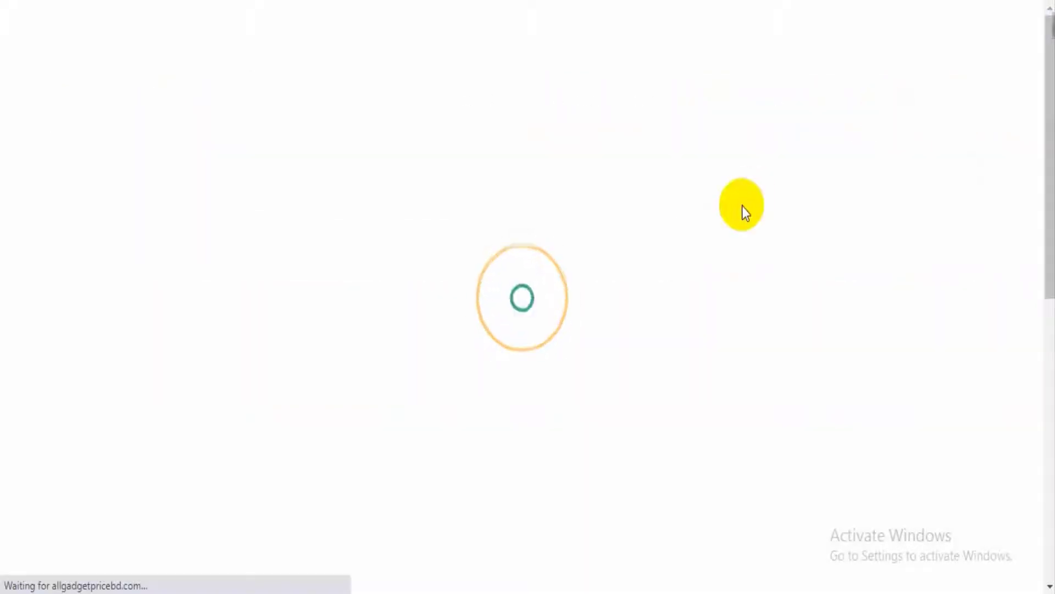
scroll(642, 230, "down", 5)
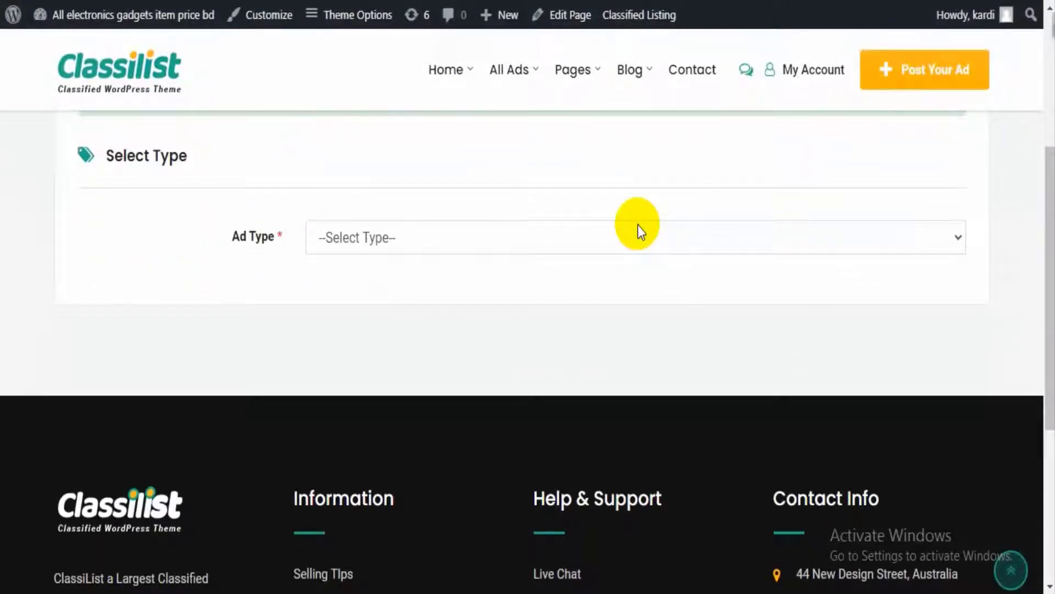
left_click(638, 226)
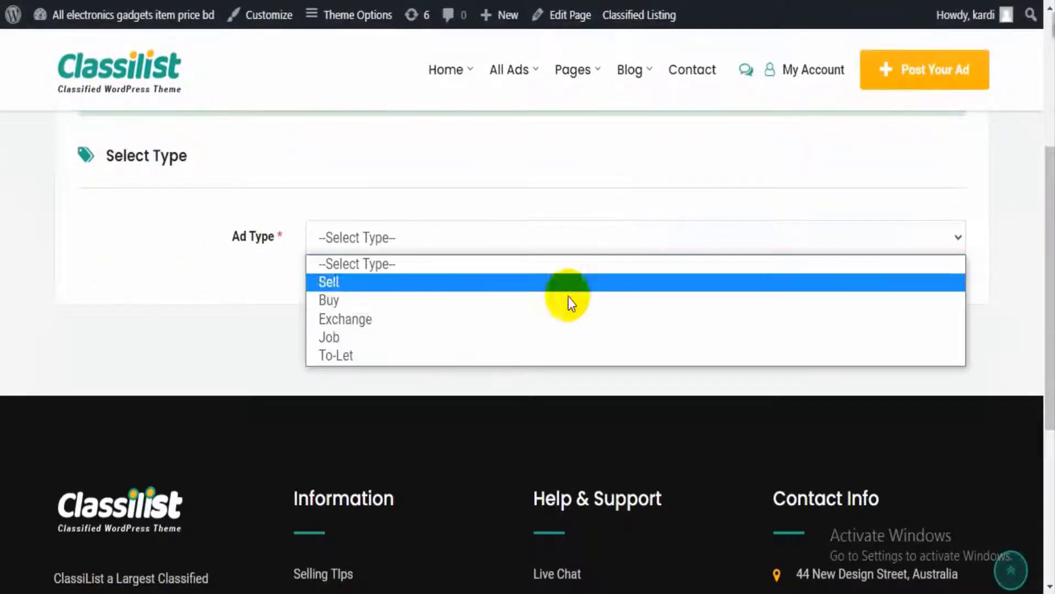
left_click(579, 284)
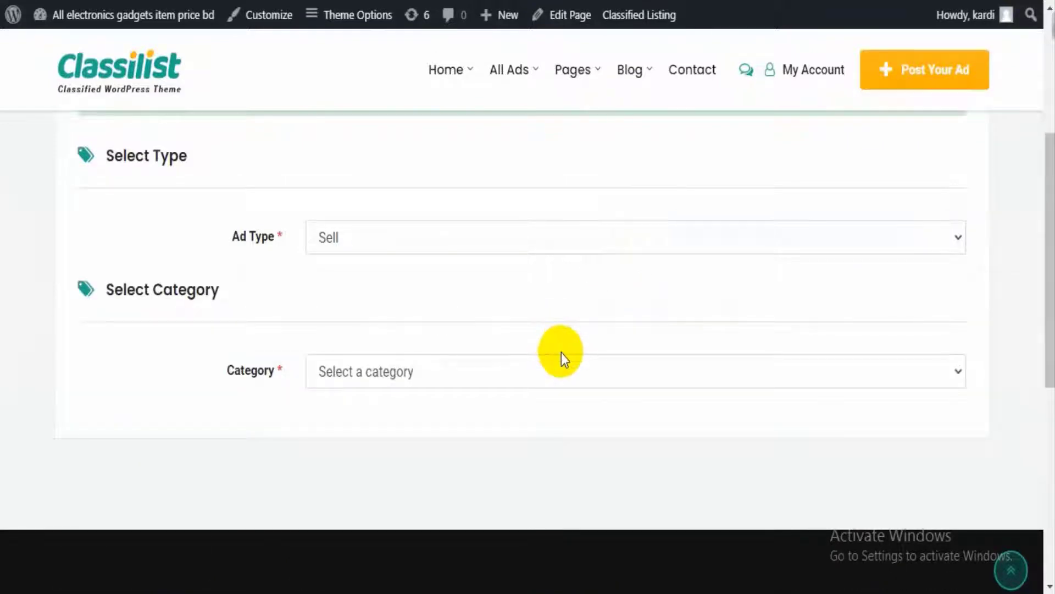
left_click(559, 363)
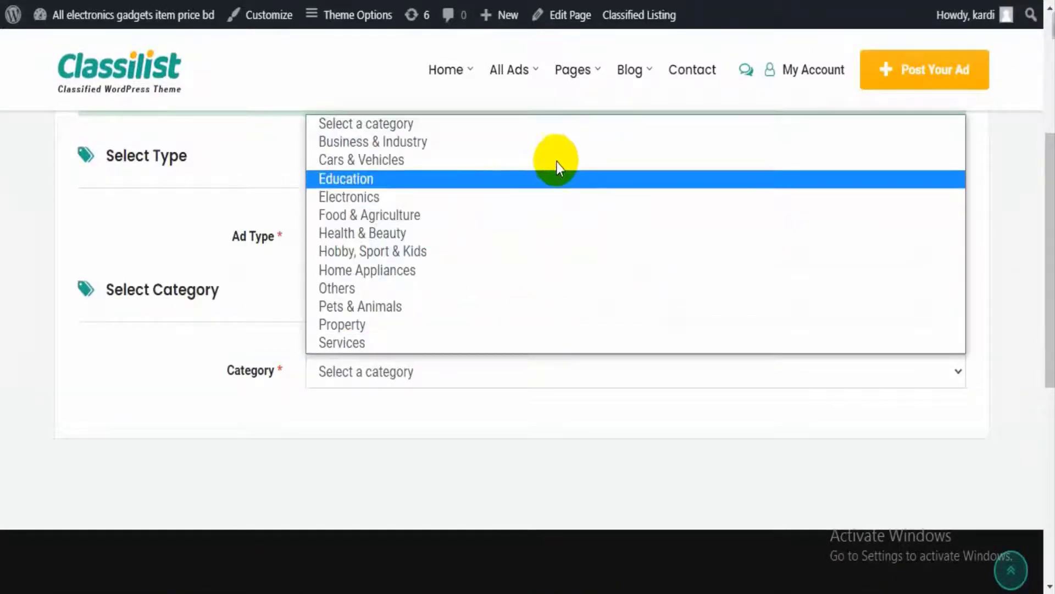
left_click(560, 159)
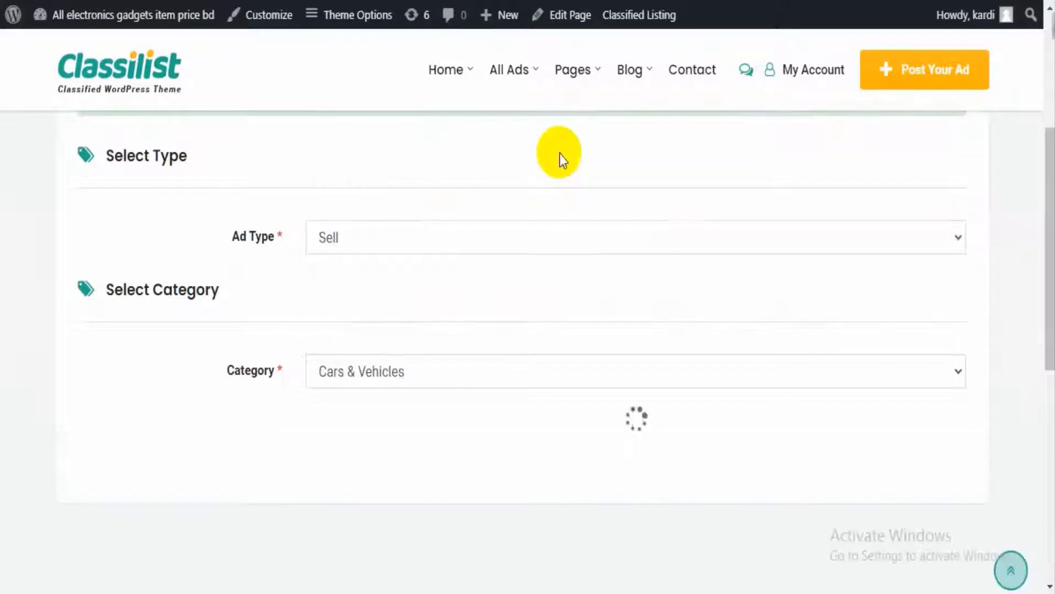
scroll(552, 259, "down", 1)
scroll(552, 259, "down", 1)
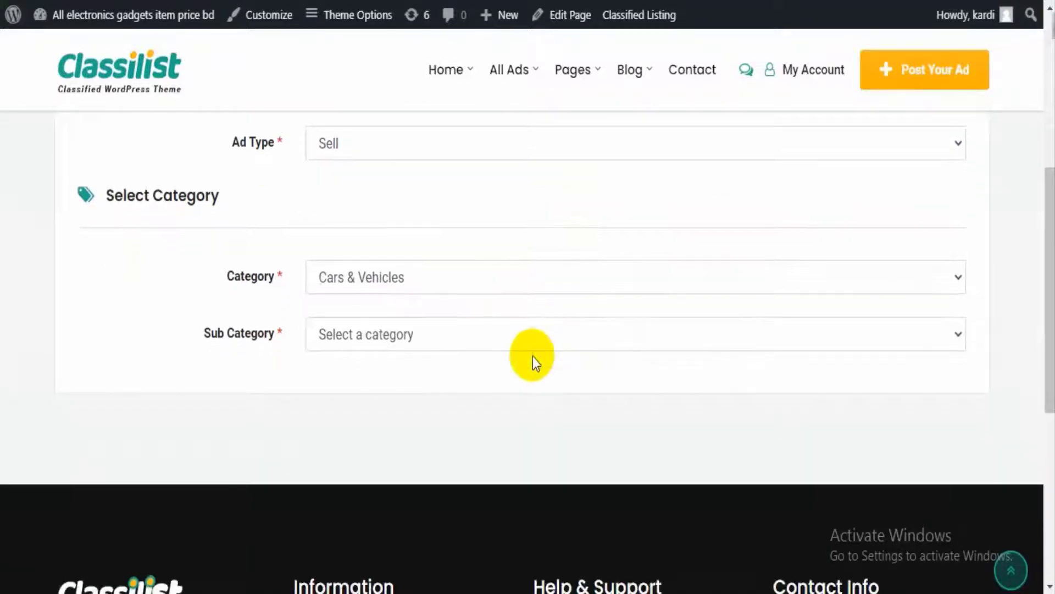
left_click(545, 332)
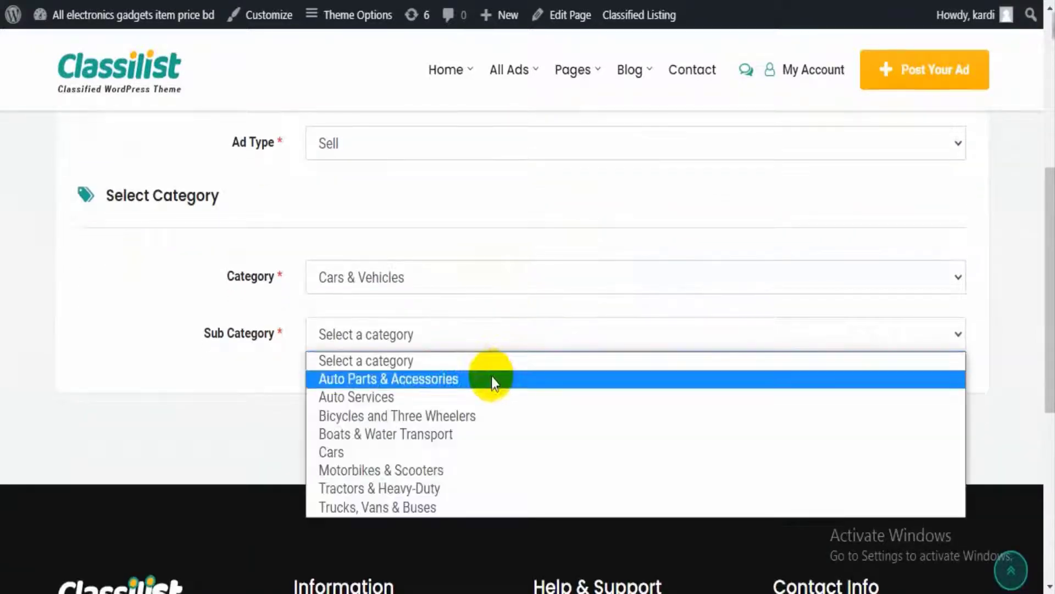
left_click(492, 377)
- Enter price 52, condition Used, item type Auto part, and description 'jshaifu'
scroll(491, 377, "down", 5)
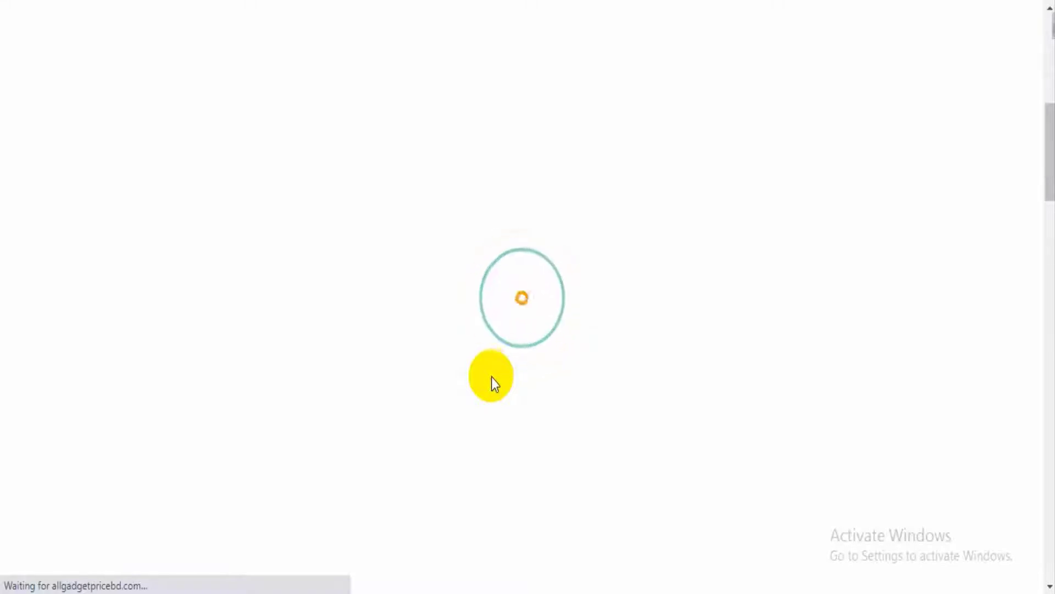
scroll(491, 377, "up", 6)
scroll(493, 341, "down", 2)
left_click(427, 409)
type("52")
scroll(440, 412, "down", 5)
left_click(311, 193)
left_click(342, 265)
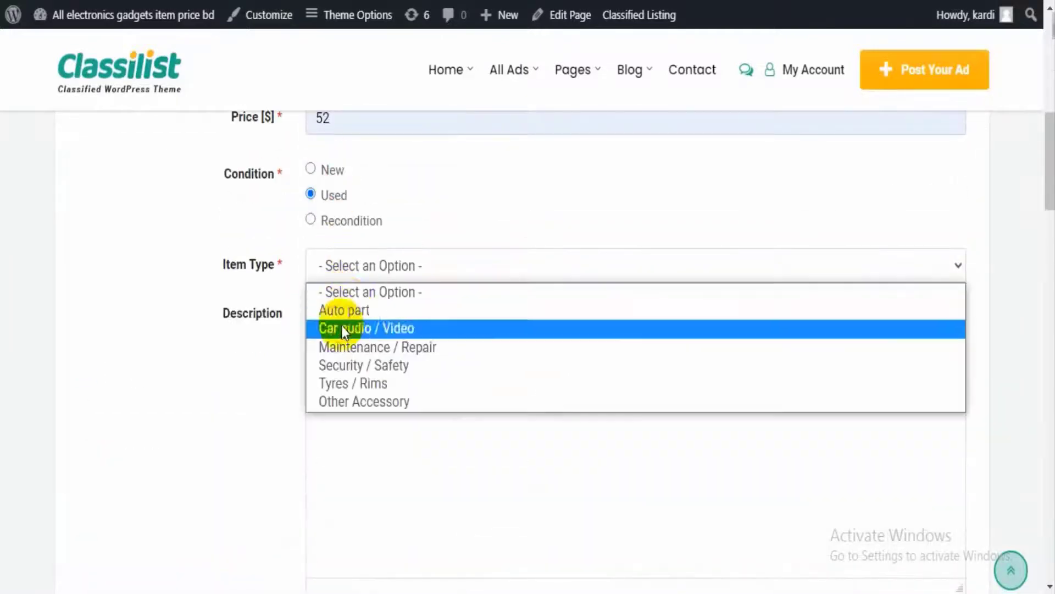
left_click(342, 310)
left_click(427, 462)
type("jshaifu")
- Attach the image how-to-introduce-yourself.jpg to the ad
scroll(428, 462, "down", 10)
left_click(523, 235)
left_click(372, 252)
left_click(584, 207)
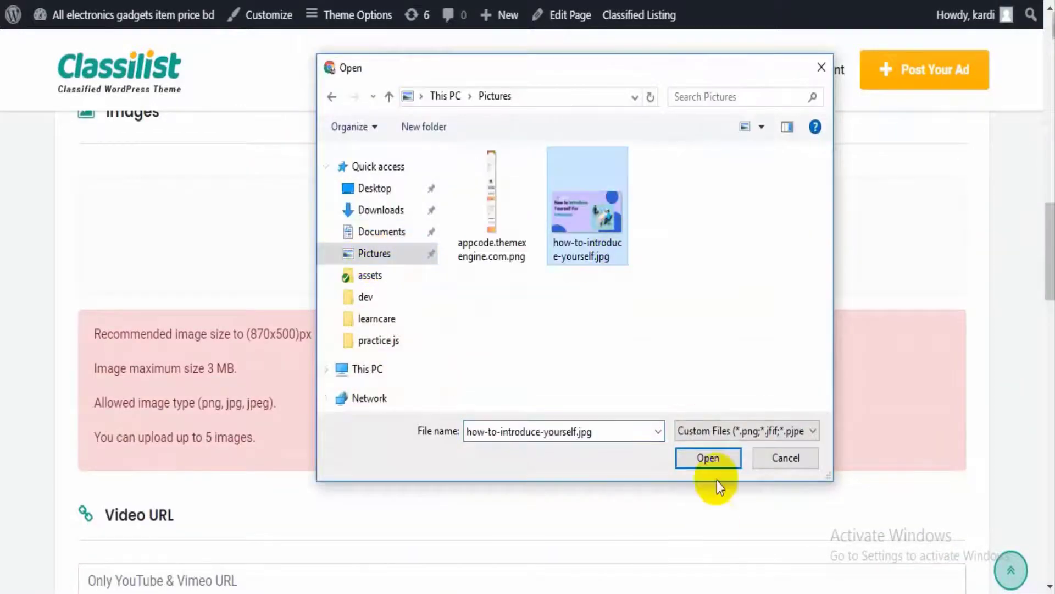
left_click(709, 457)
scroll(718, 464, "down", 10)
scroll(718, 463, "up", 5)
scroll(691, 282, "down", 2)
- Pick the ad's city, dismiss the image upload error, and submit the listing
left_click(651, 190)
left_click(650, 242)
scroll(645, 246, "down", 10)
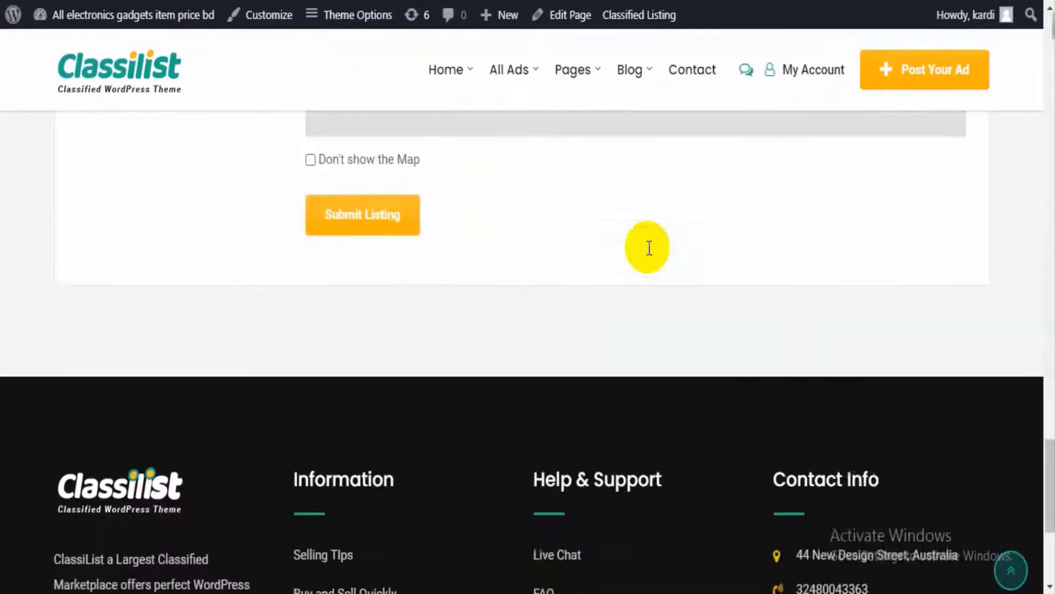
scroll(646, 245, "up", 2)
left_click(369, 271)
left_click(664, 85)
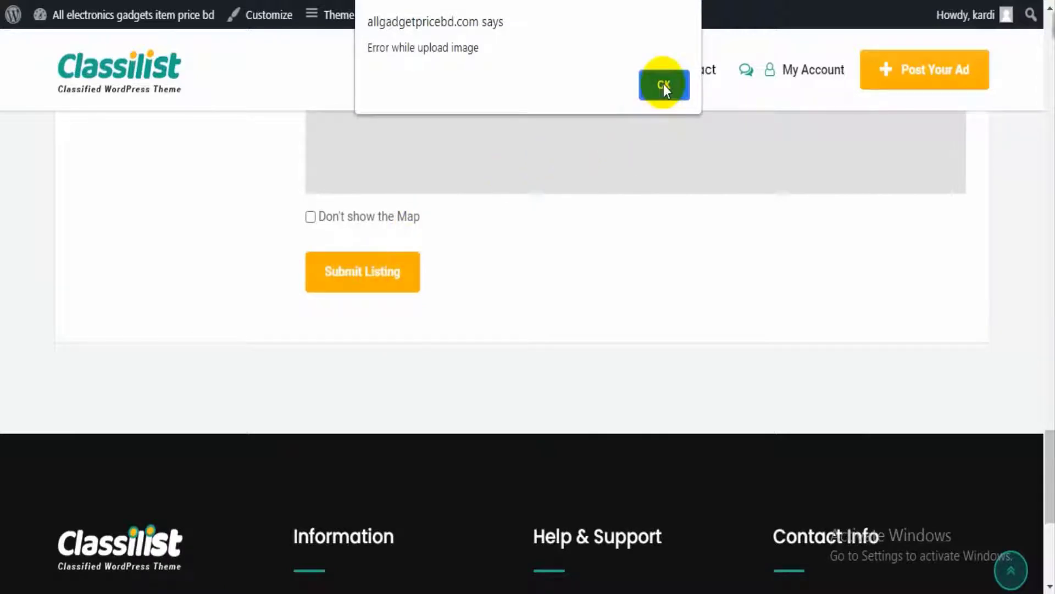
left_click(349, 268)
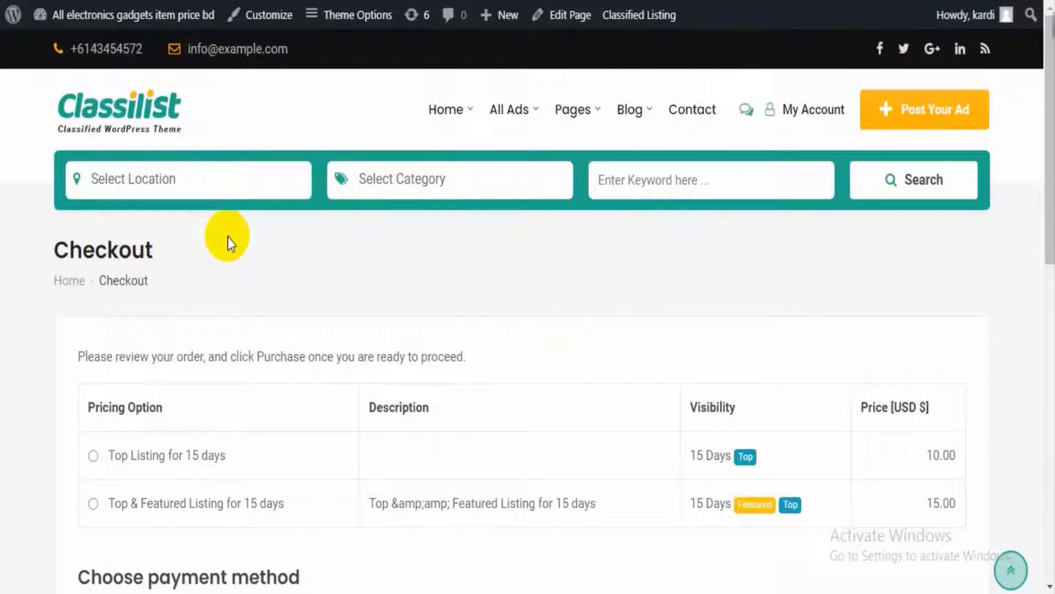
- Select the Top Listing for 15 days promotion at 10.00 USD on Checkout
scroll(227, 236, "down", 1)
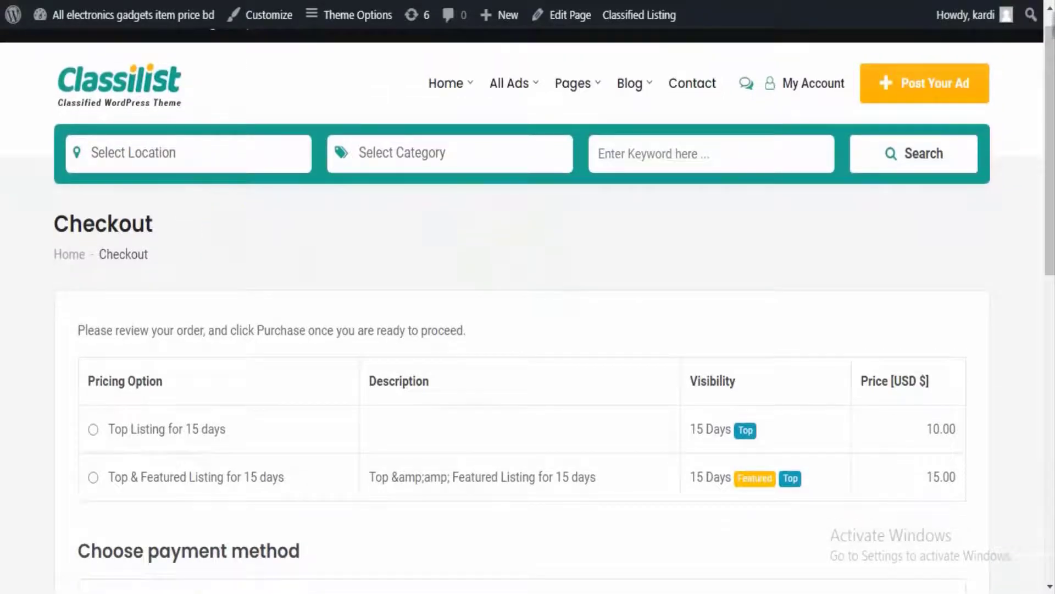
scroll(456, 177, "down", 2)
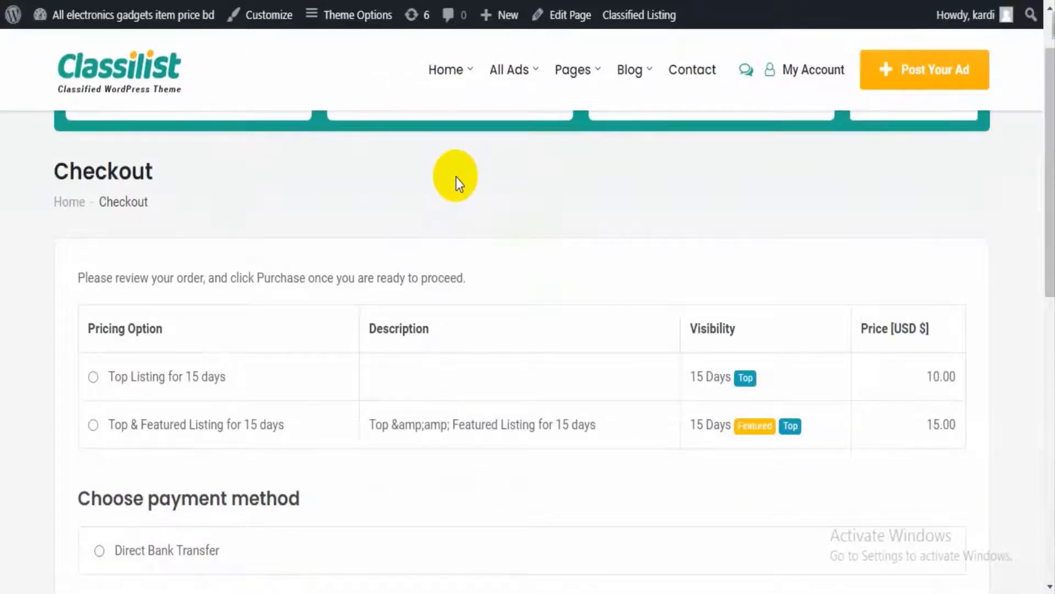
scroll(457, 177, "up", 2)
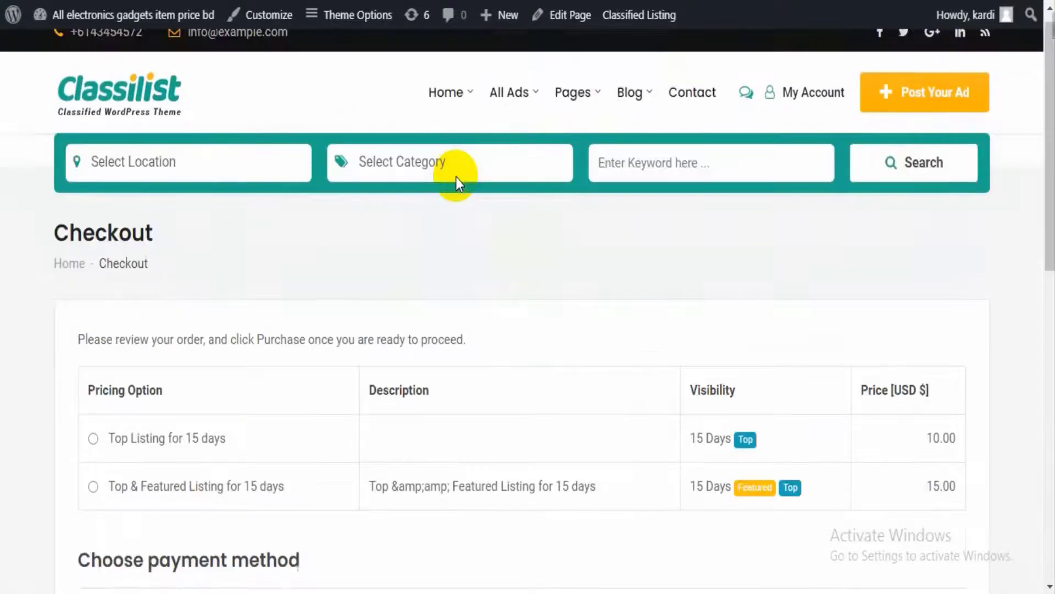
scroll(456, 177, "down", 5)
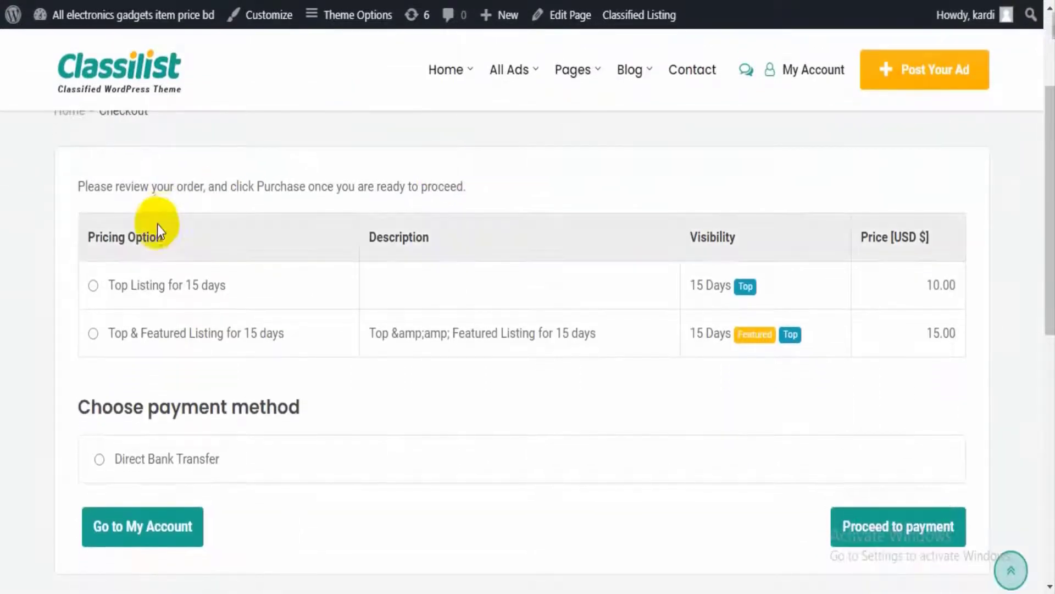
left_click(152, 285)
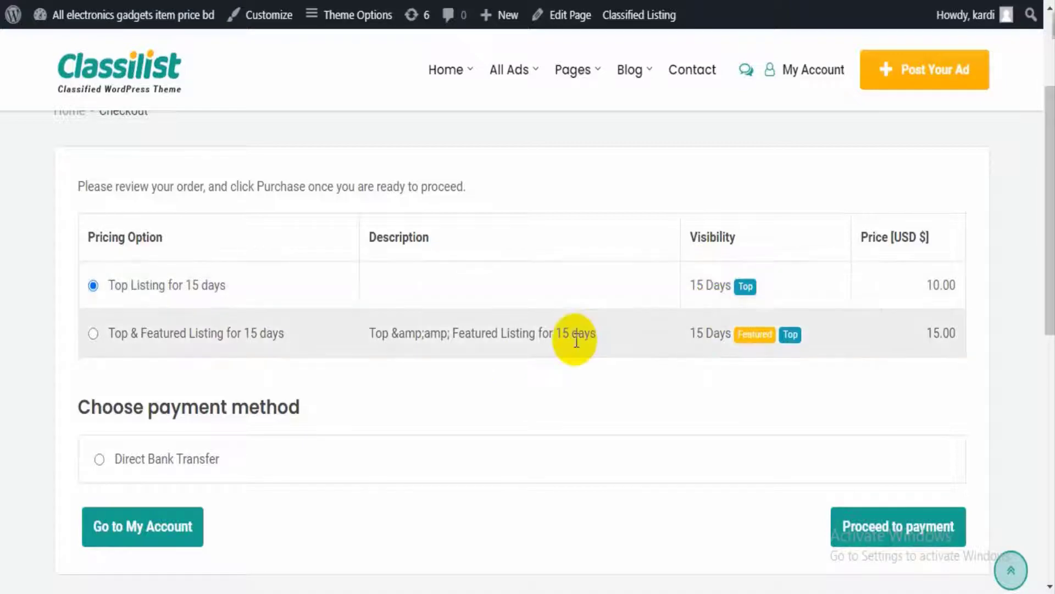
scroll(572, 339, "down", 1)
scroll(460, 334, "up", 5)
scroll(460, 334, "down", 10)
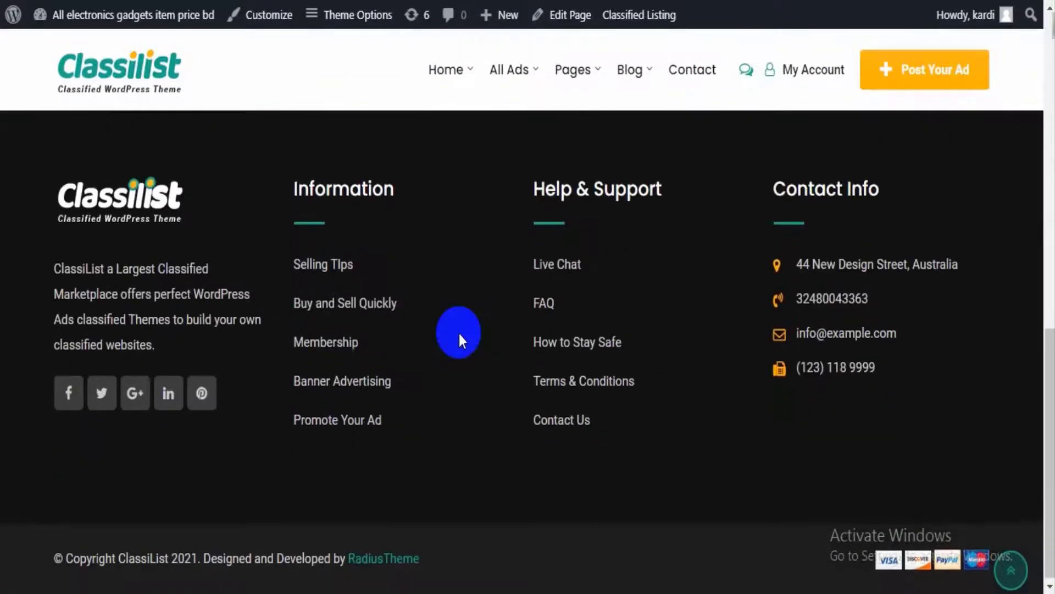
scroll(458, 331, "up", 10)
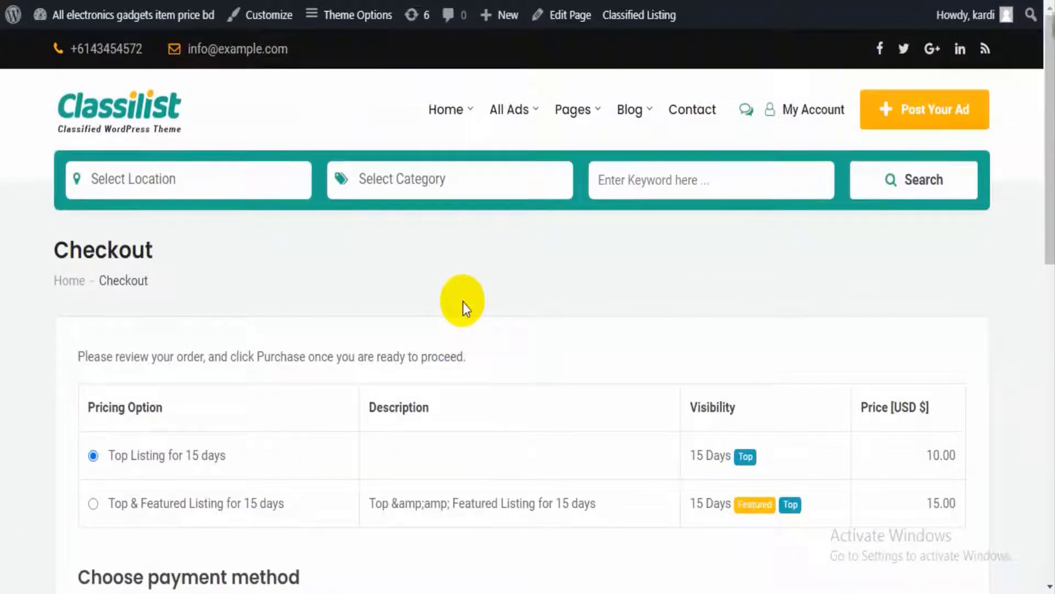
scroll(463, 302, "down", 2)
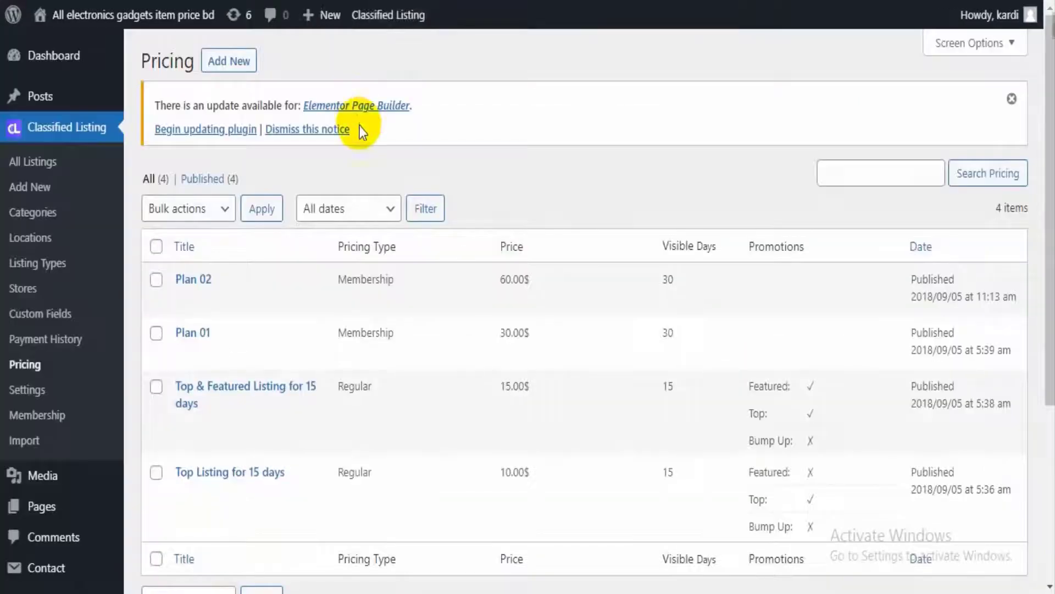
- Scroll through the My Account dashboard, reviewing the Membership Report with no subscription
scroll(499, 144, "down", 3)
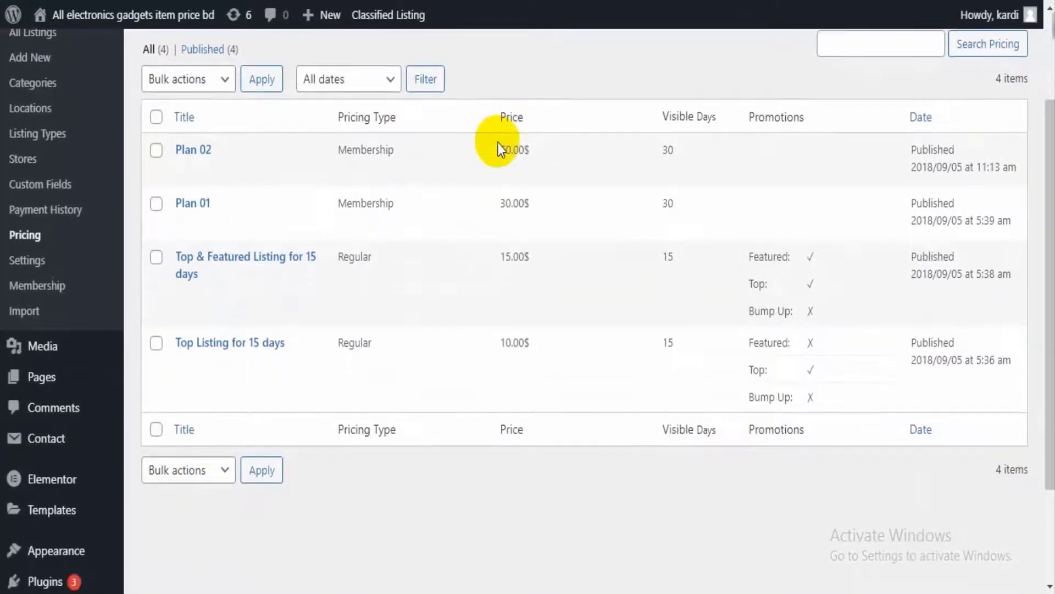
mouse_move(231, 295)
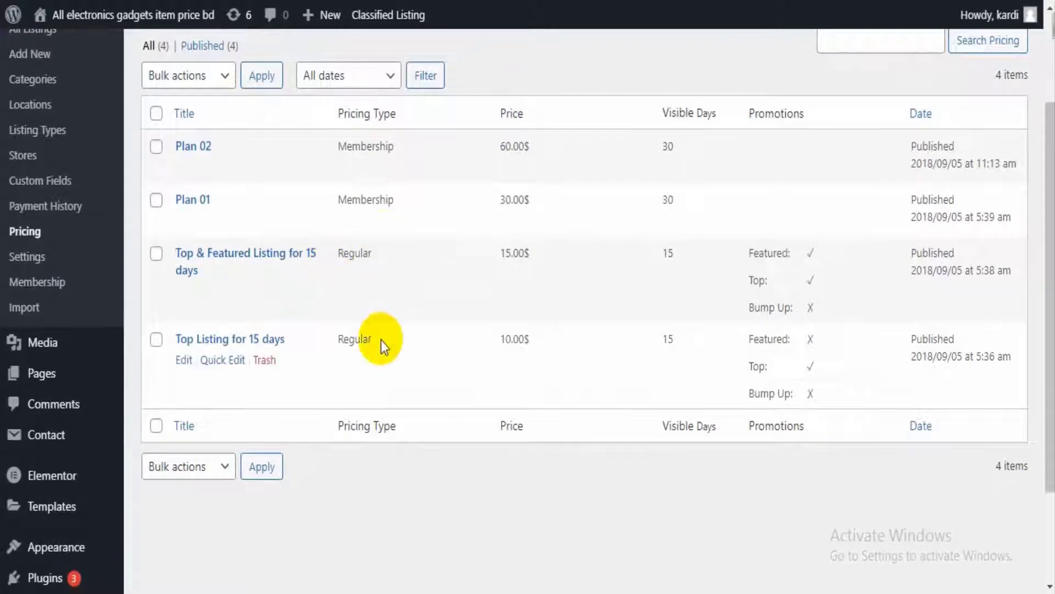
scroll(361, 275, "up", 3)
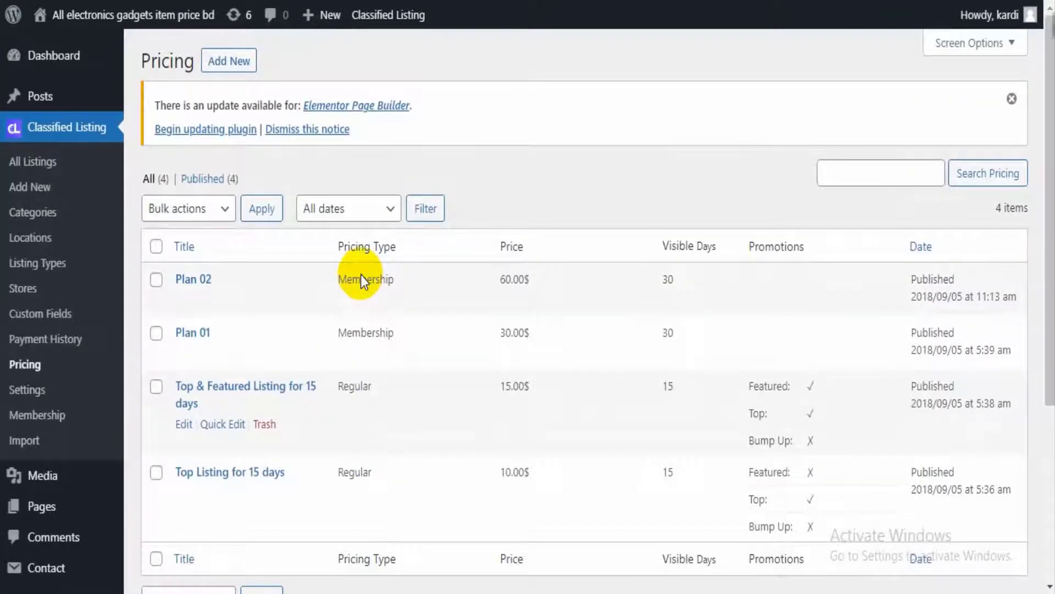
scroll(360, 275, "down", 1)
scroll(361, 275, "down", 1)
scroll(363, 275, "up", 2)
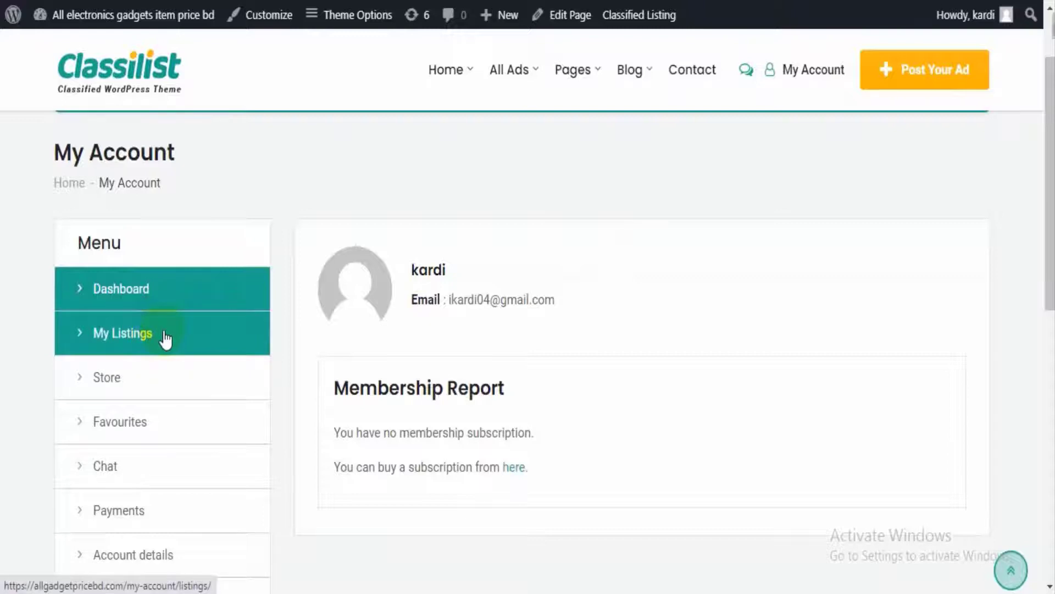
- Open My Listings and scroll to check the pending test ad
scroll(165, 339, "down", 1)
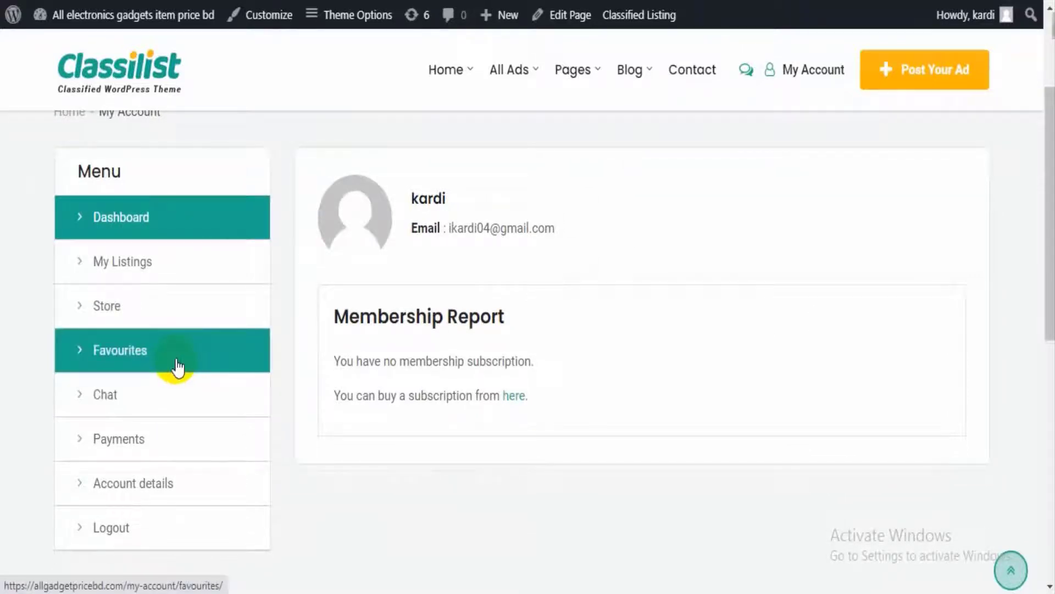
scroll(177, 365, "down", 1)
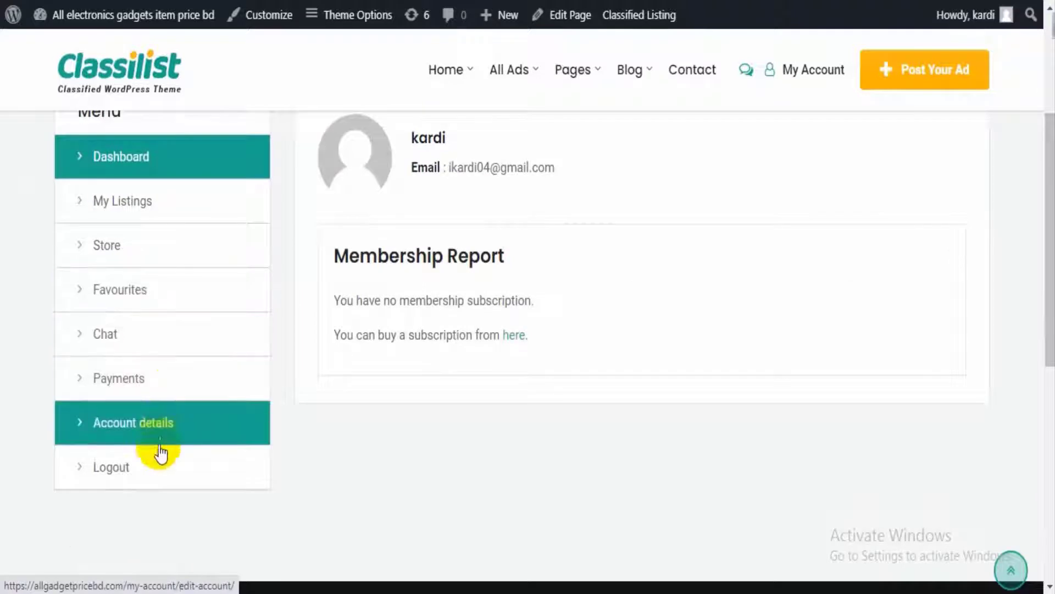
left_click(183, 224)
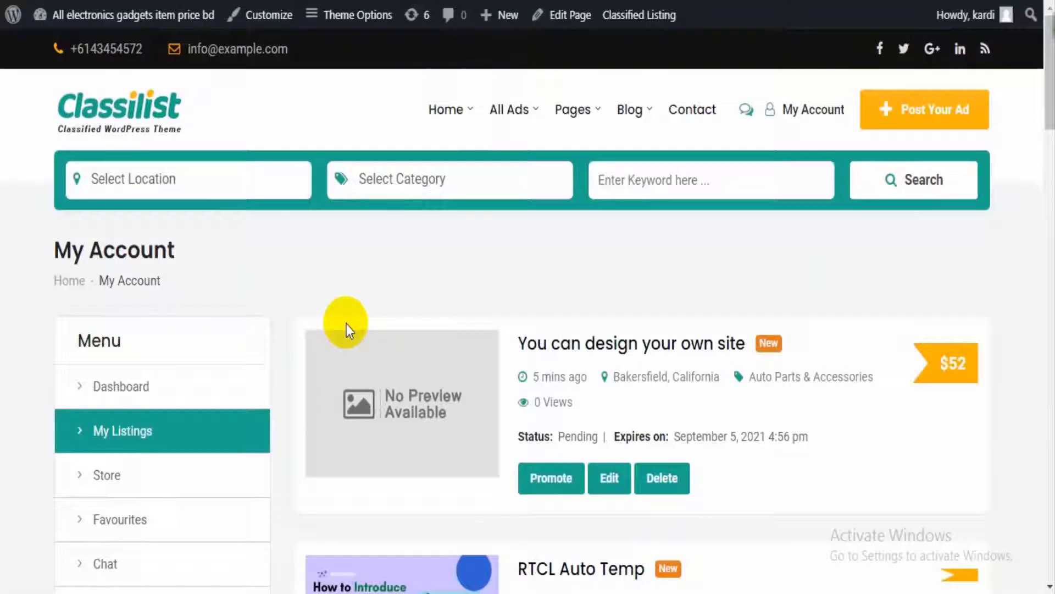
scroll(347, 324, "down", 2)
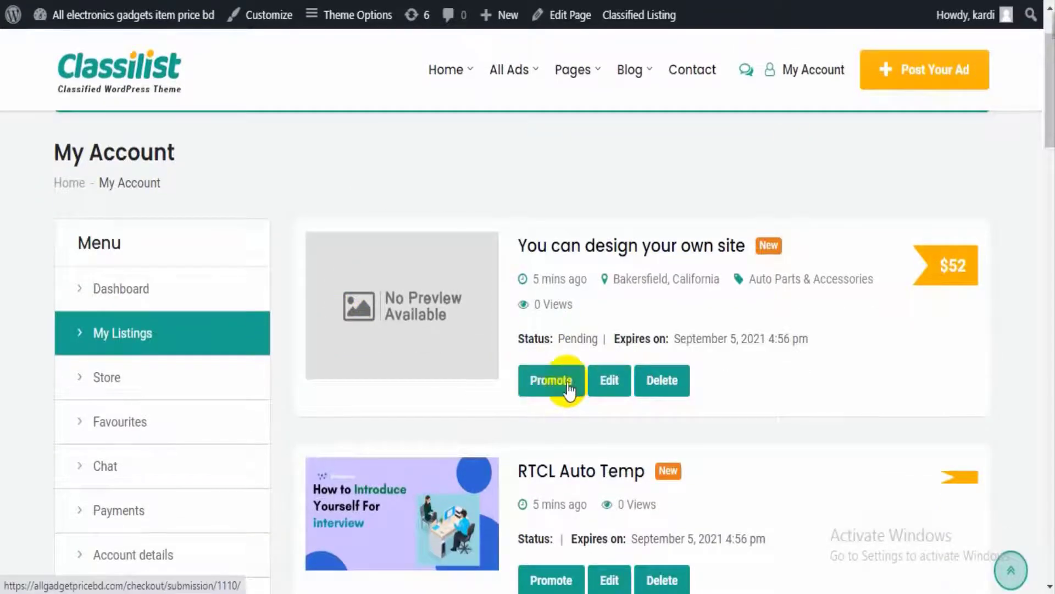
scroll(451, 400, "down", 3)
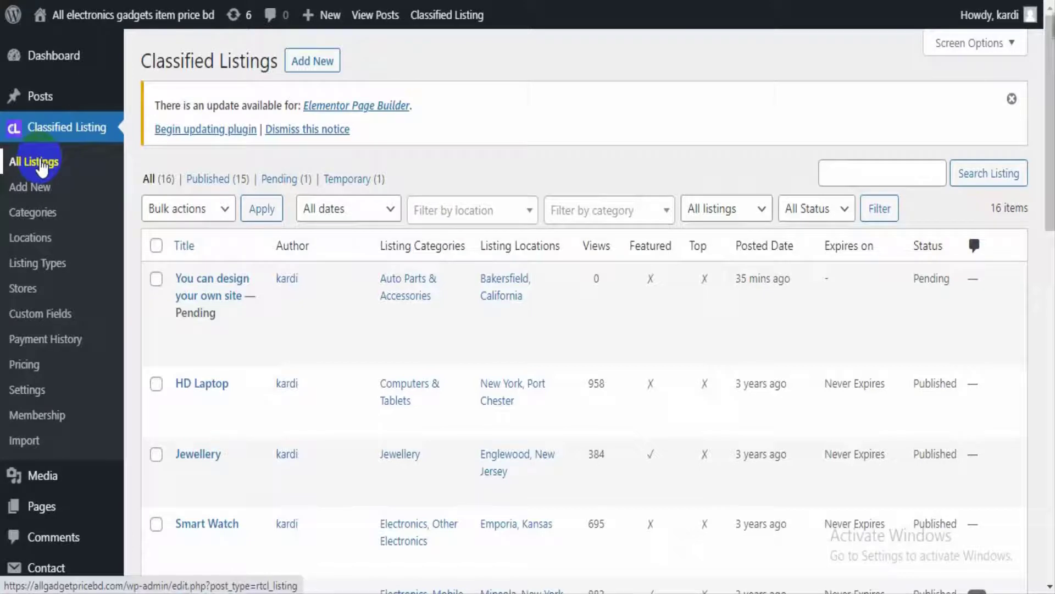
scroll(342, 114, "down", 4)
scroll(342, 114, "up", 4)
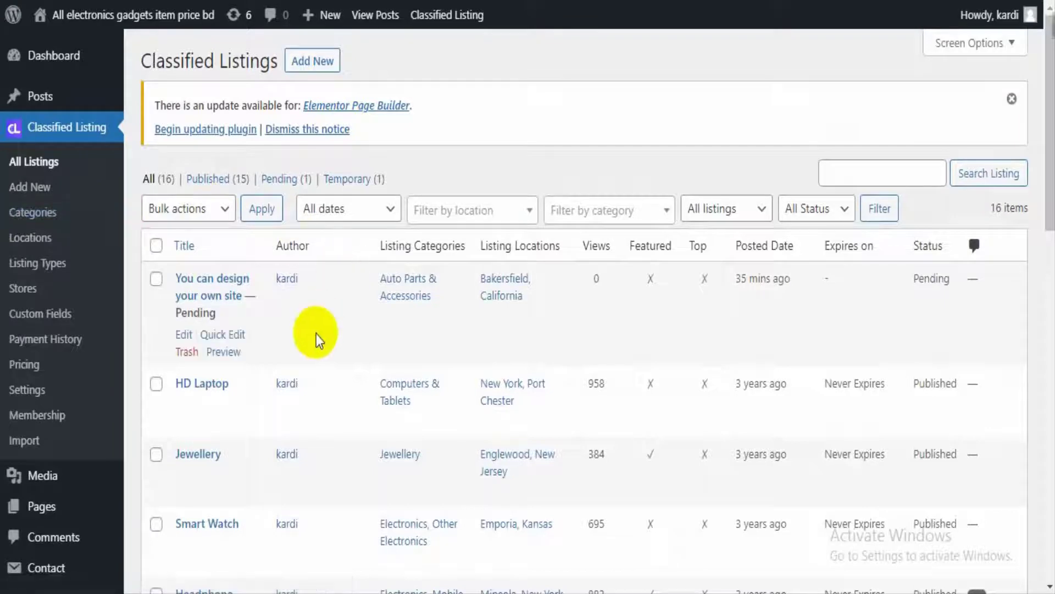
scroll(318, 358, "down", 2)
scroll(319, 341, "down", 2)
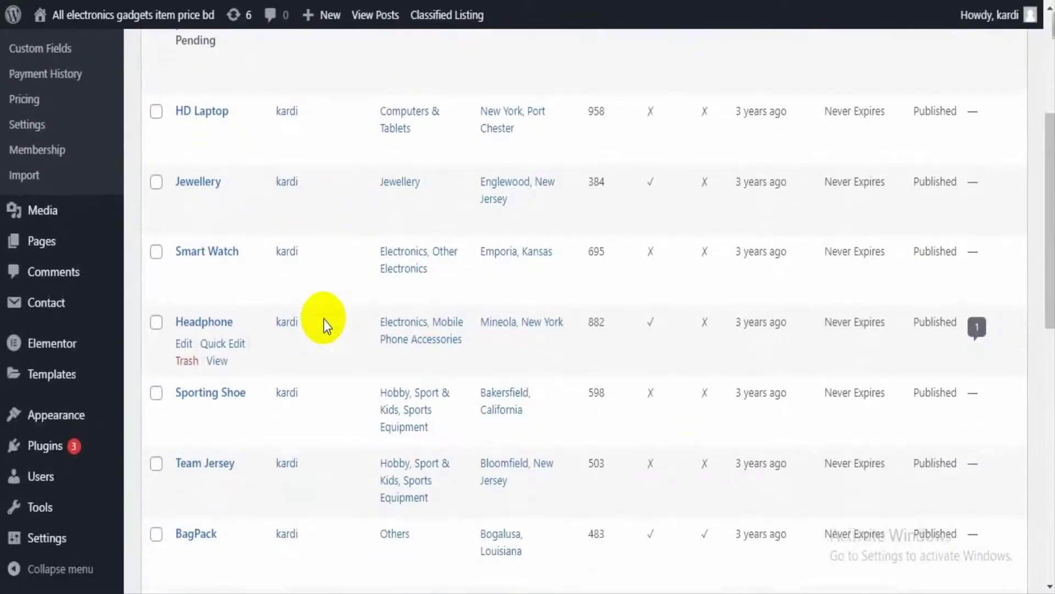
scroll(322, 322, "up", 4)
left_click(45, 192)
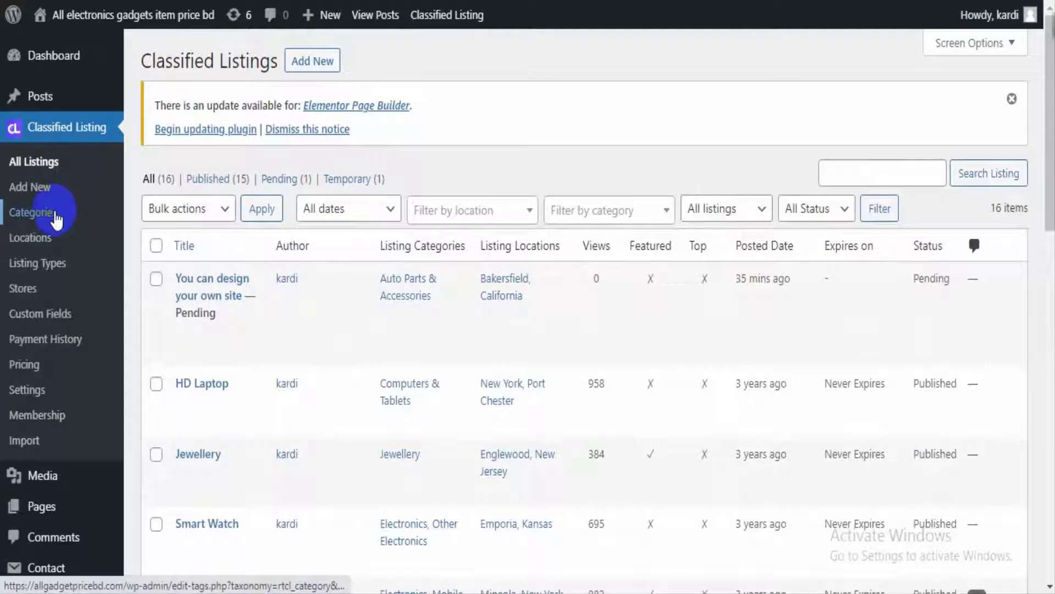
- Open Listing Categories and leave the new category's parent set to None
left_click(50, 218)
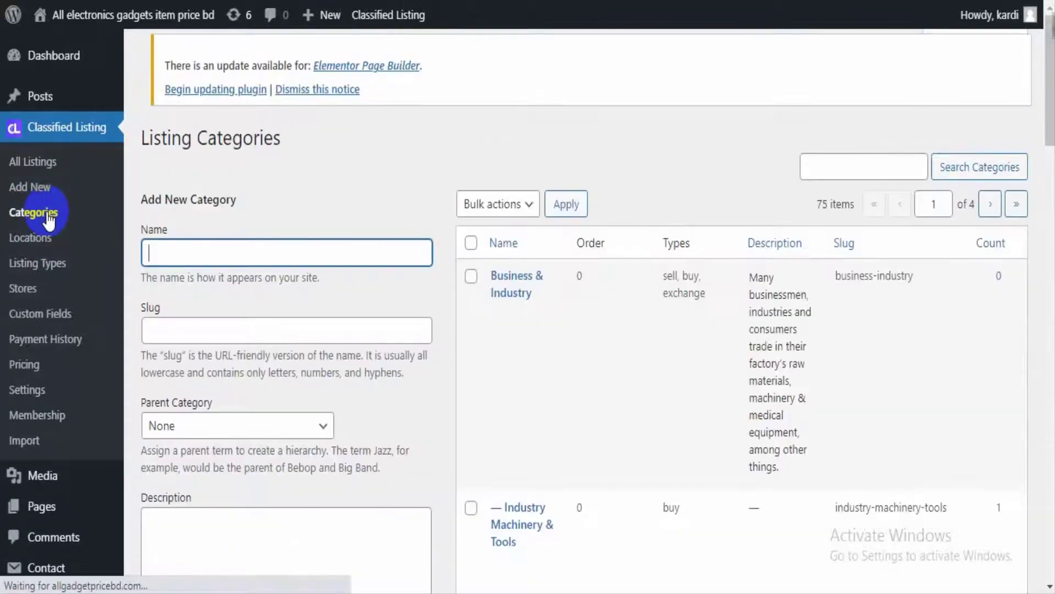
scroll(208, 222, "down", 2)
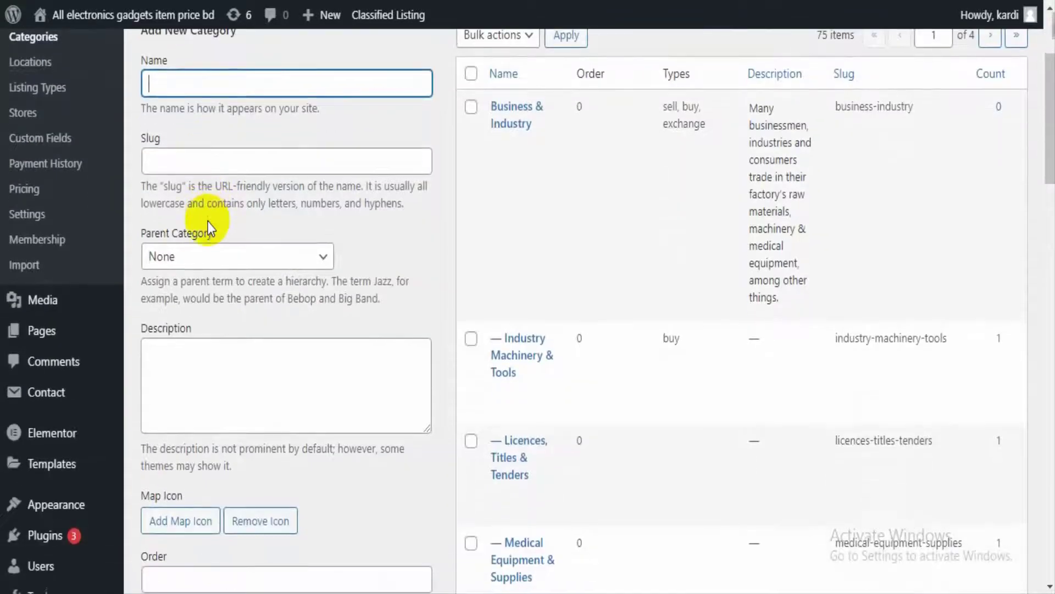
left_click(236, 290)
left_click(231, 298)
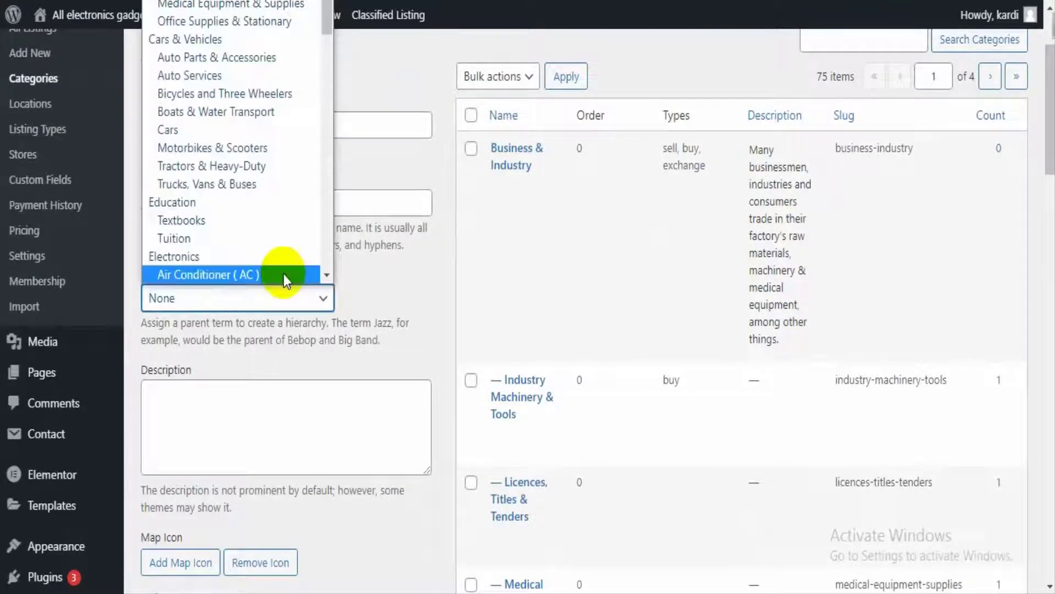
left_click(362, 308)
scroll(362, 308, "down", 7)
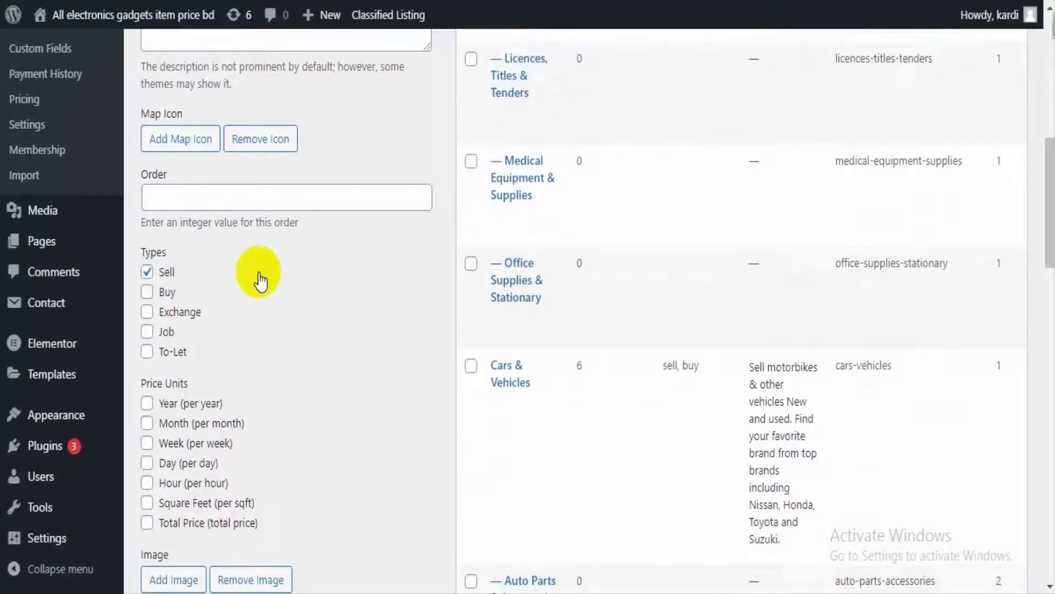
scroll(258, 279, "up", 6)
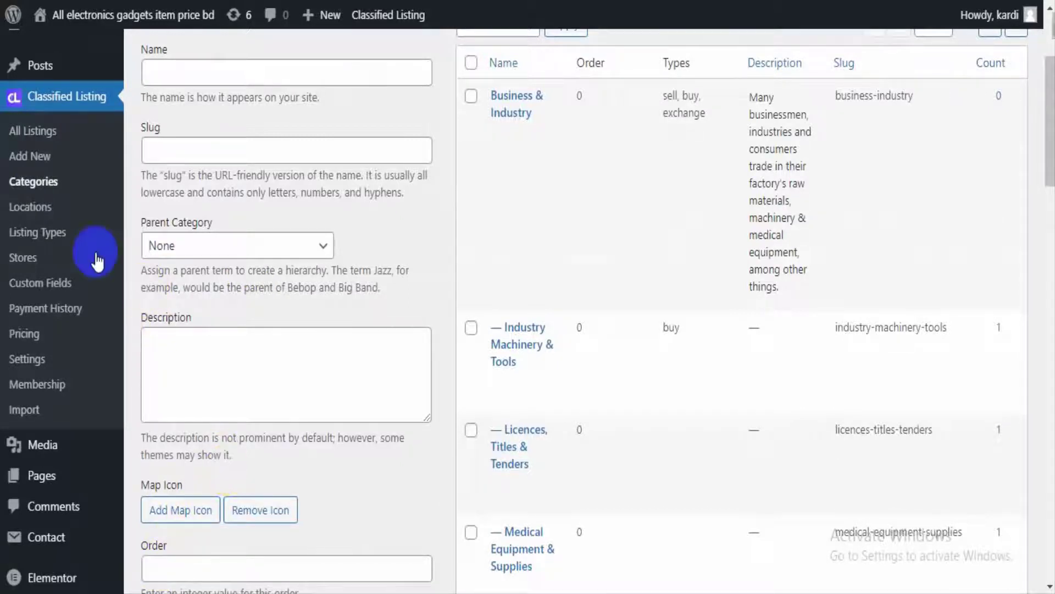
- Open Listing Locations and scroll through its 20 locations and Add New Location form
left_click(37, 211)
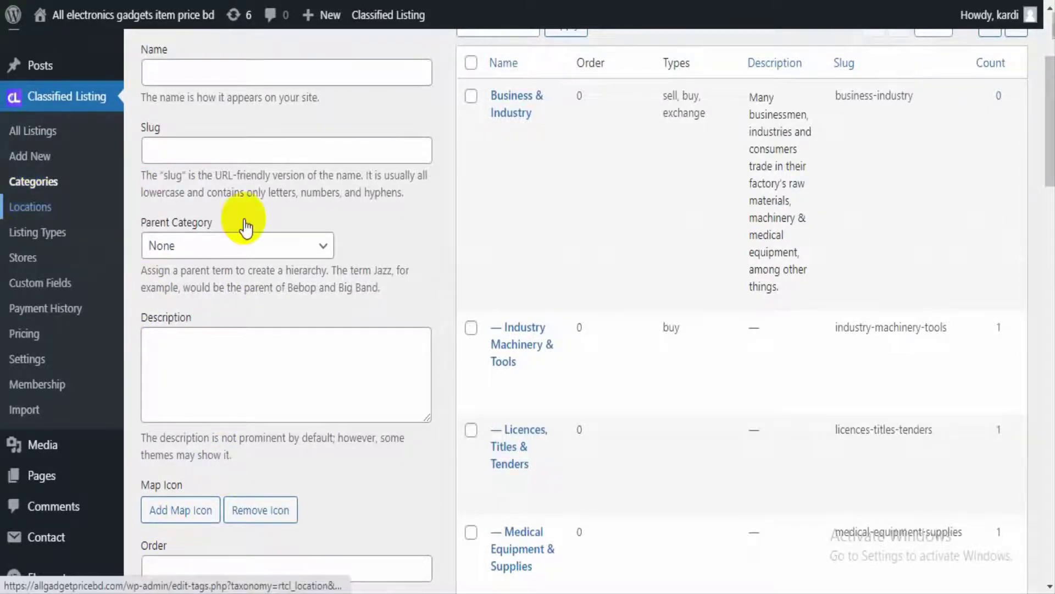
scroll(245, 220, "down", 2)
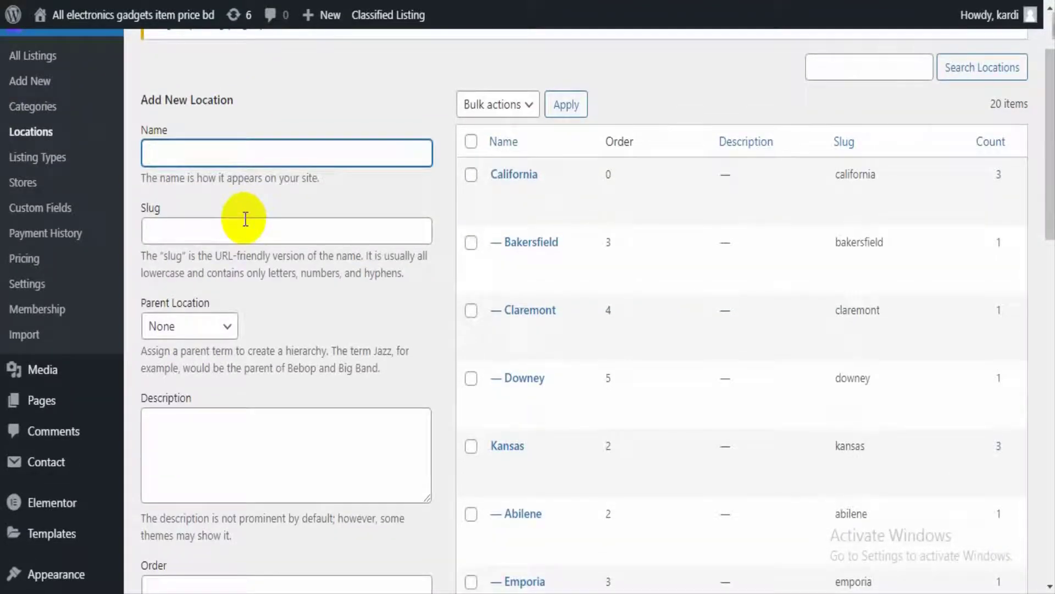
scroll(245, 219, "down", 3)
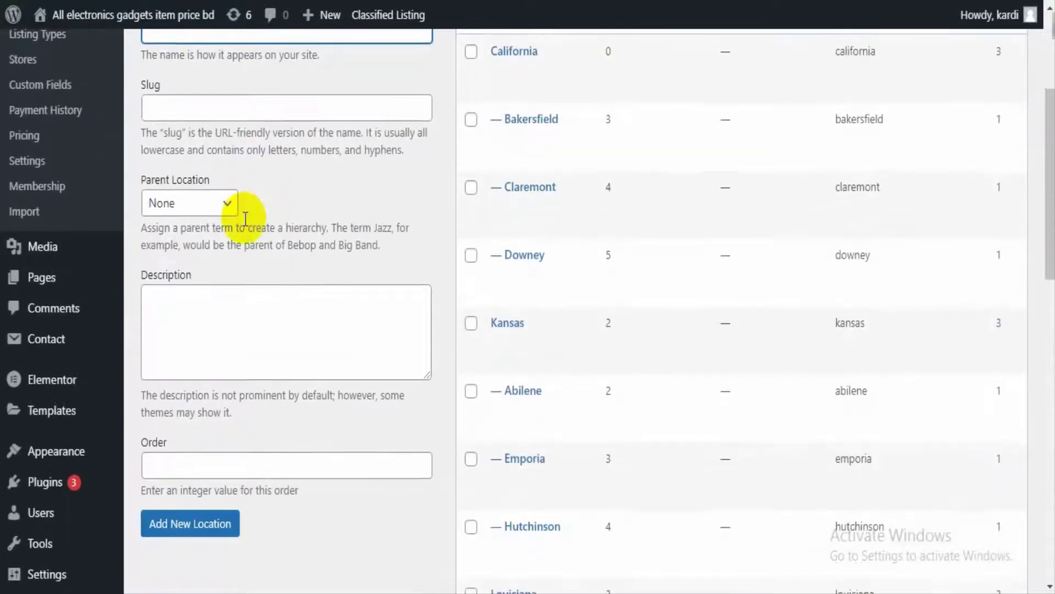
scroll(246, 219, "up", 5)
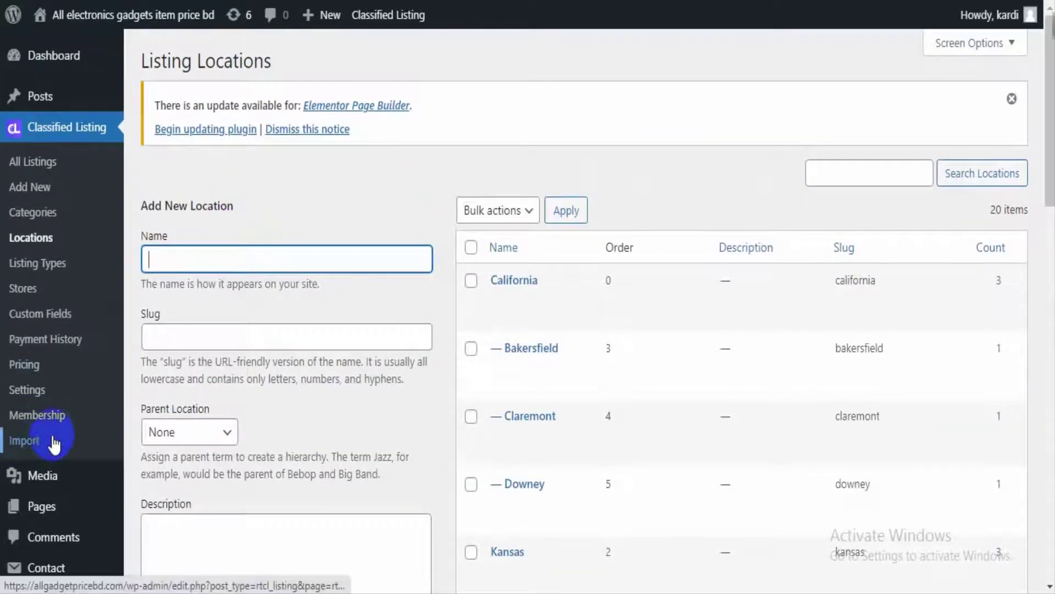
- Visit the Import page, then open Listing Types showing Sell, Buy, Exchange, Job and To-Let
left_click(42, 440)
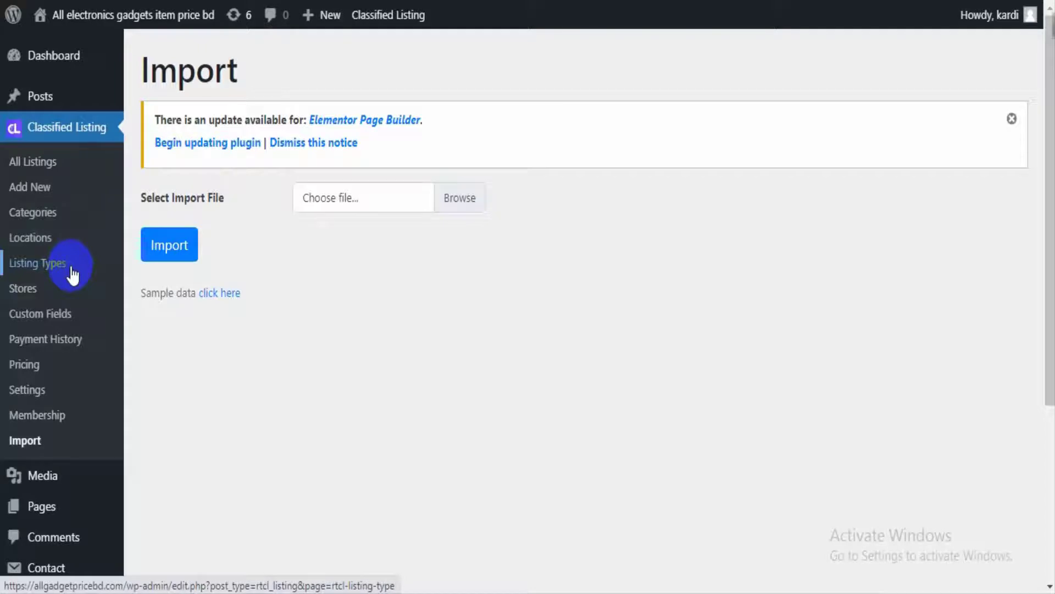
left_click(42, 269)
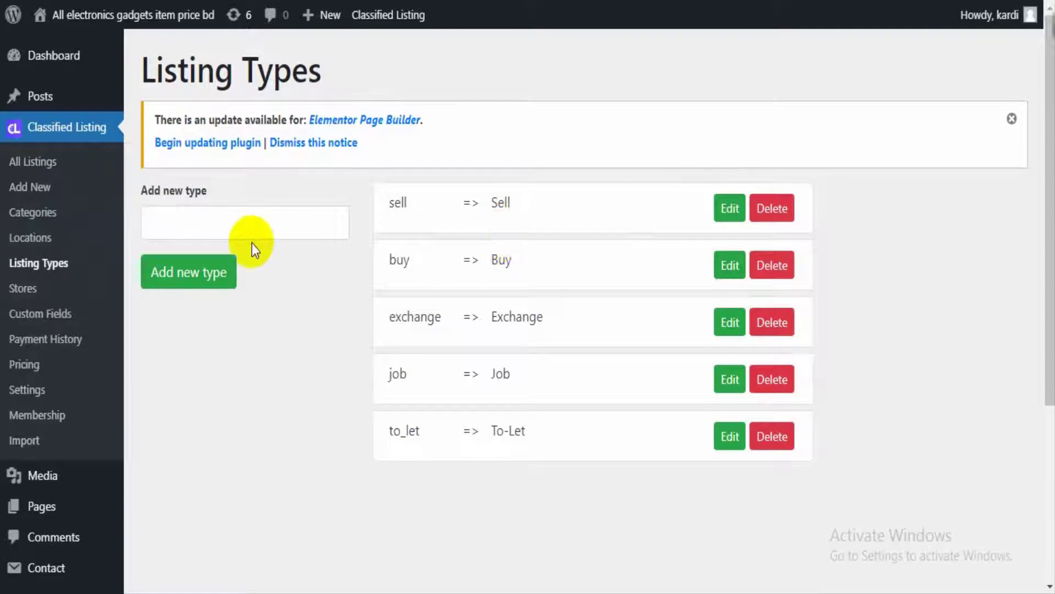
- Open Stores and scroll the list showing Vix Fashion and RadiusTheme
left_click(37, 290)
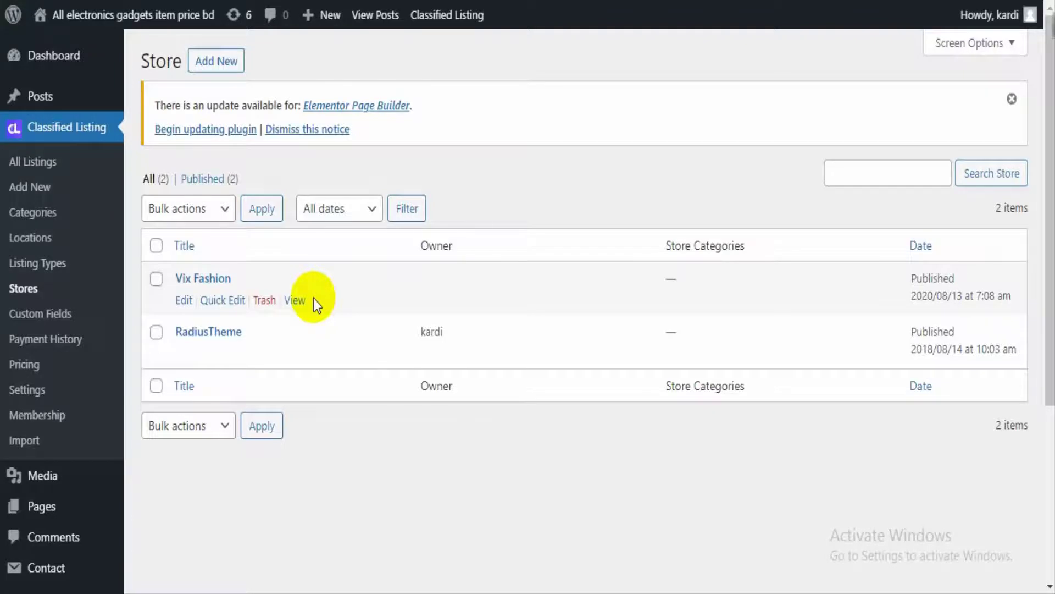
scroll(313, 298, "down", 1)
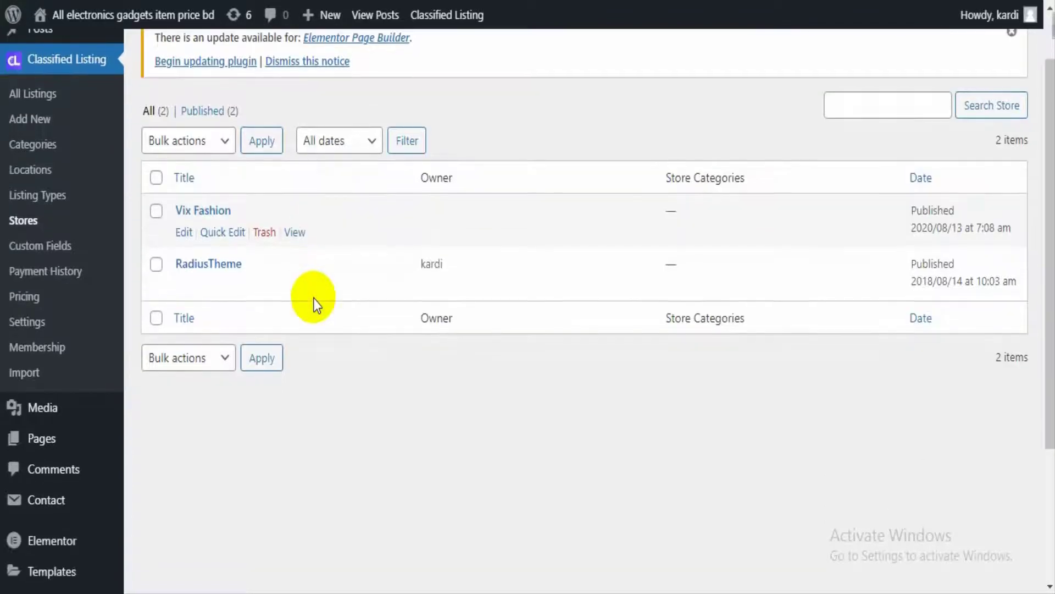
left_click(83, 248)
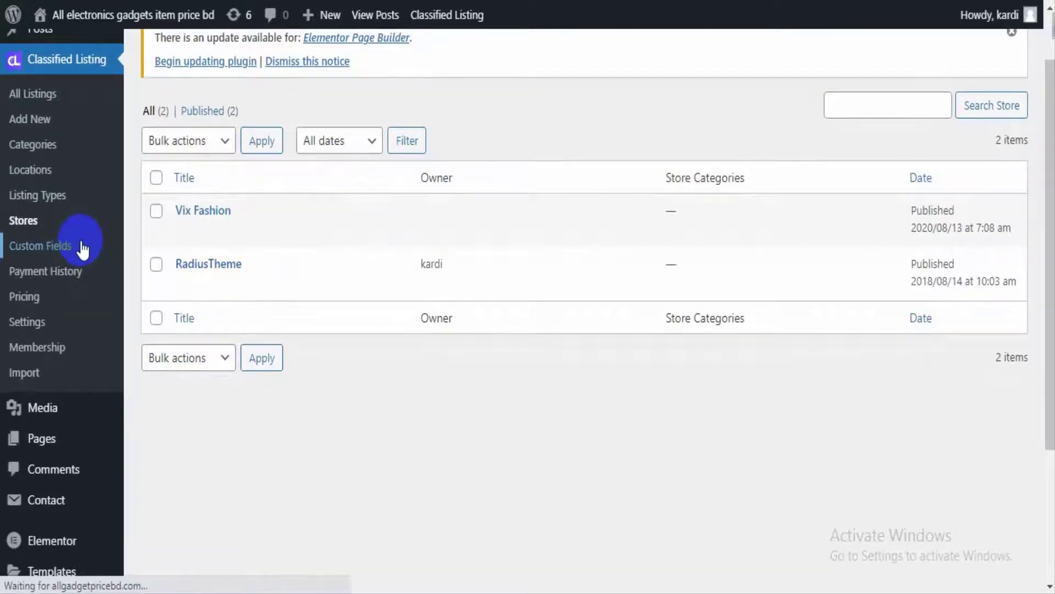
- Open the Custom Fields list of 45 field groups and choose to edit Air Conditioner Custom Field
scroll(321, 284, "down", 2)
scroll(322, 283, "up", 2)
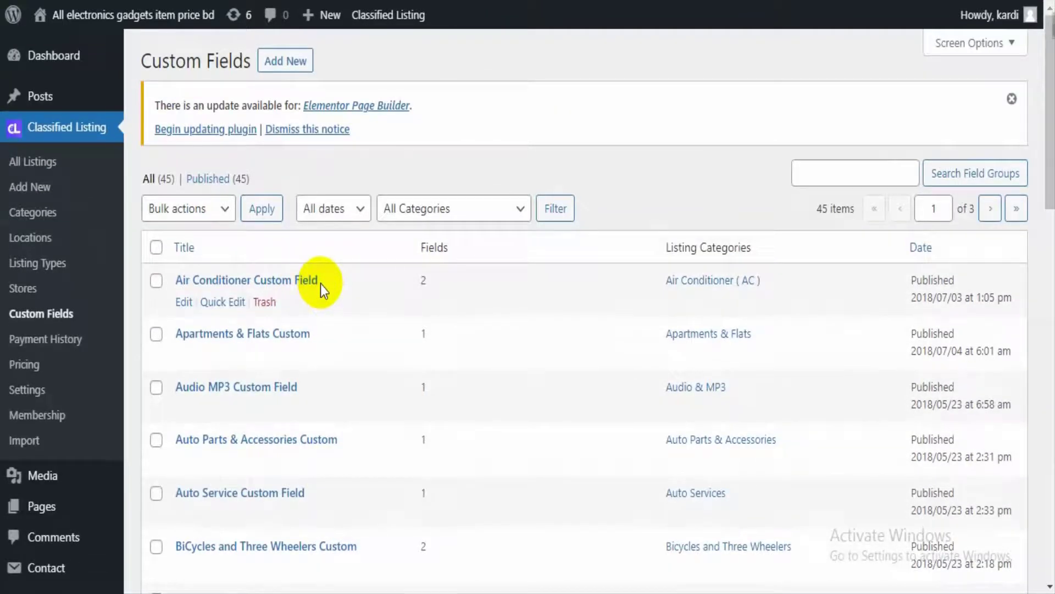
scroll(321, 284, "down", 1)
scroll(321, 283, "up", 1)
left_click(115, 291)
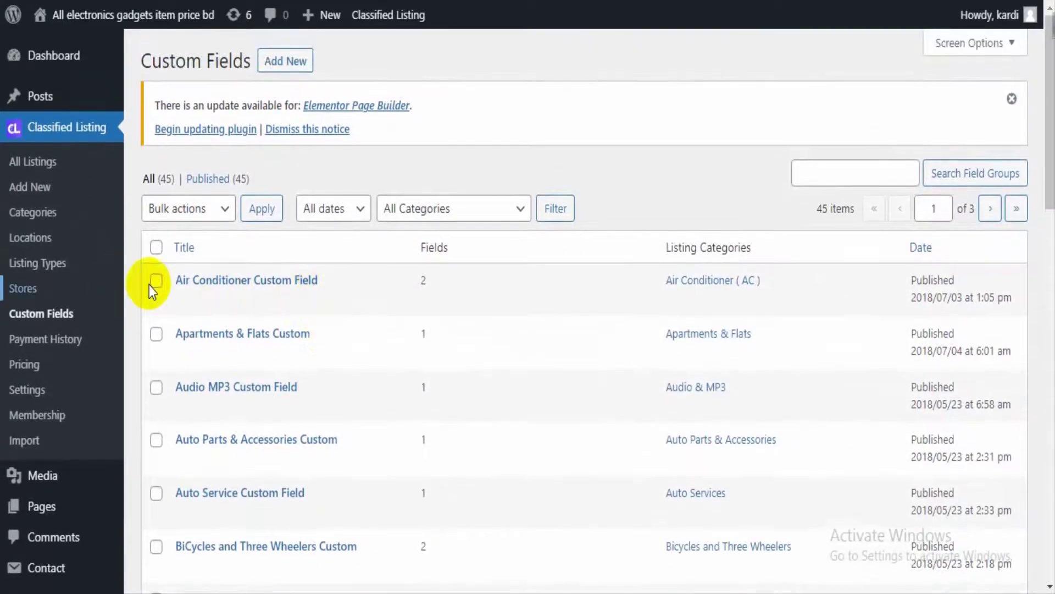
left_click(299, 61)
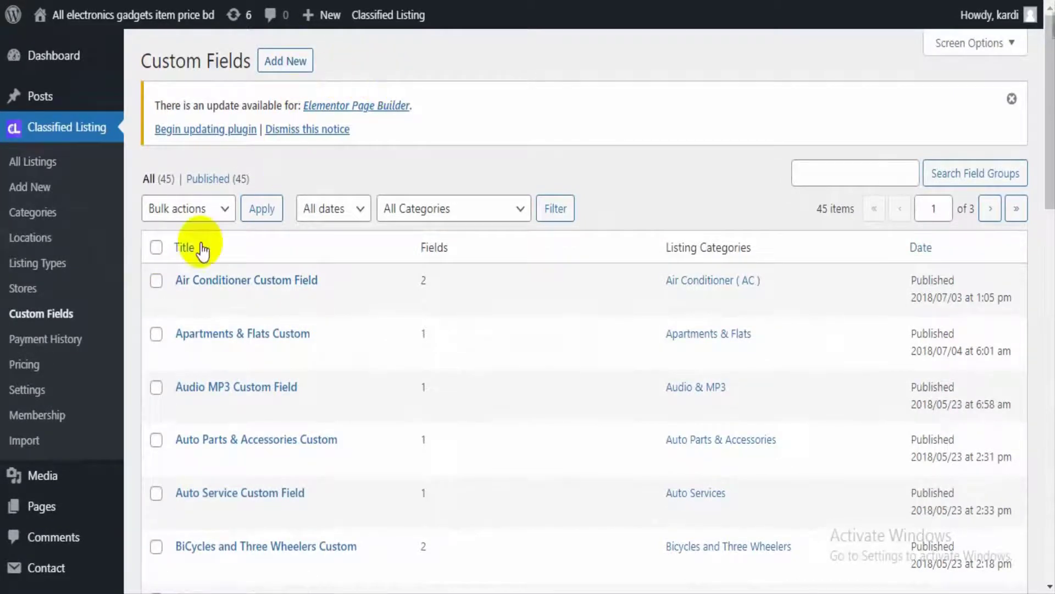
left_click(188, 302)
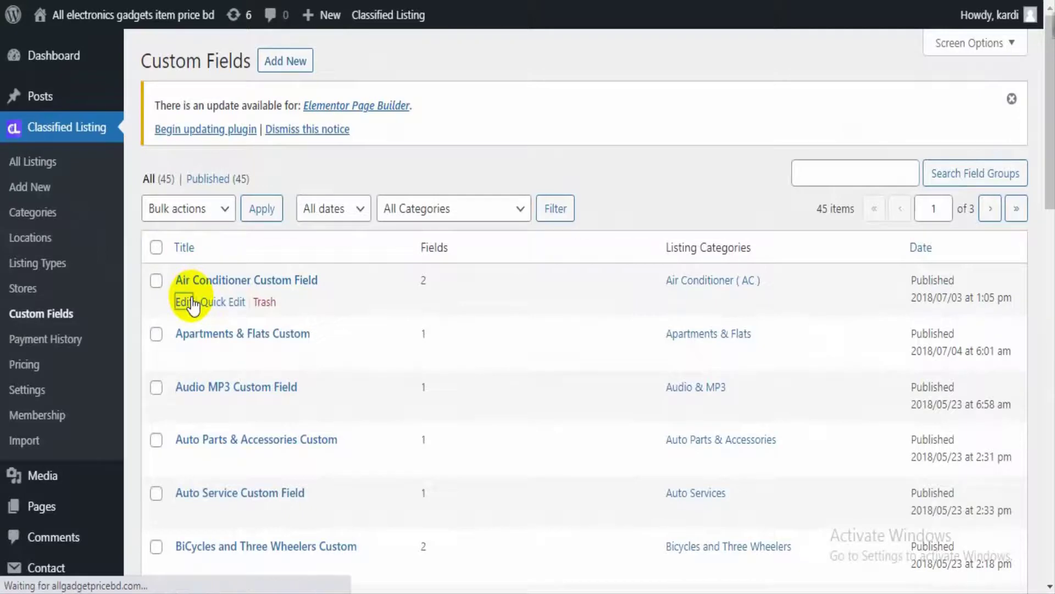
- Review the Air Conditioner group's Size and Brand fields and limit it to For Selected Categories
scroll(259, 302, "down", 5)
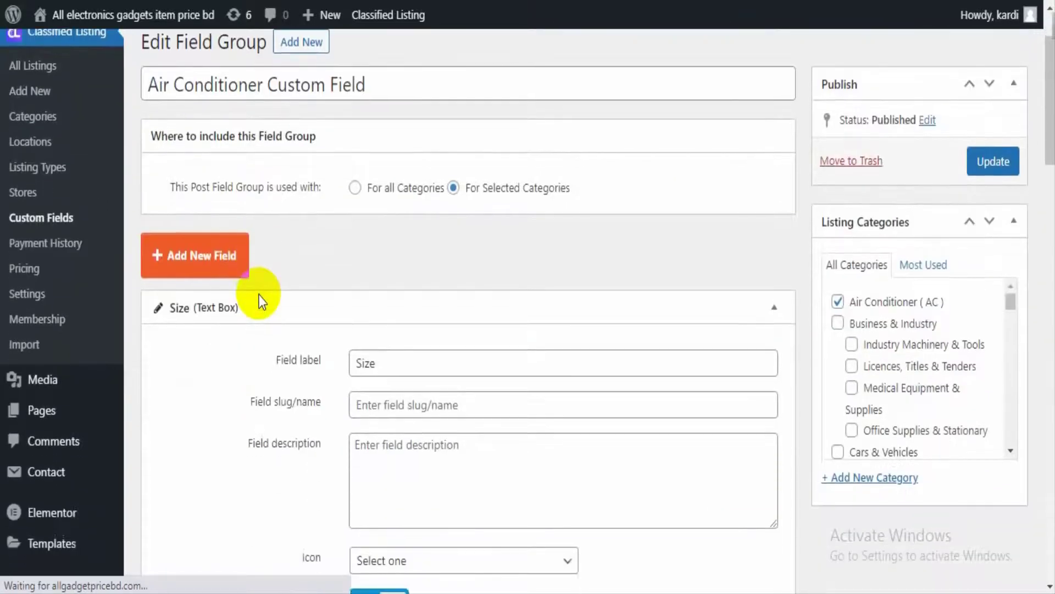
scroll(258, 293, "down", 8)
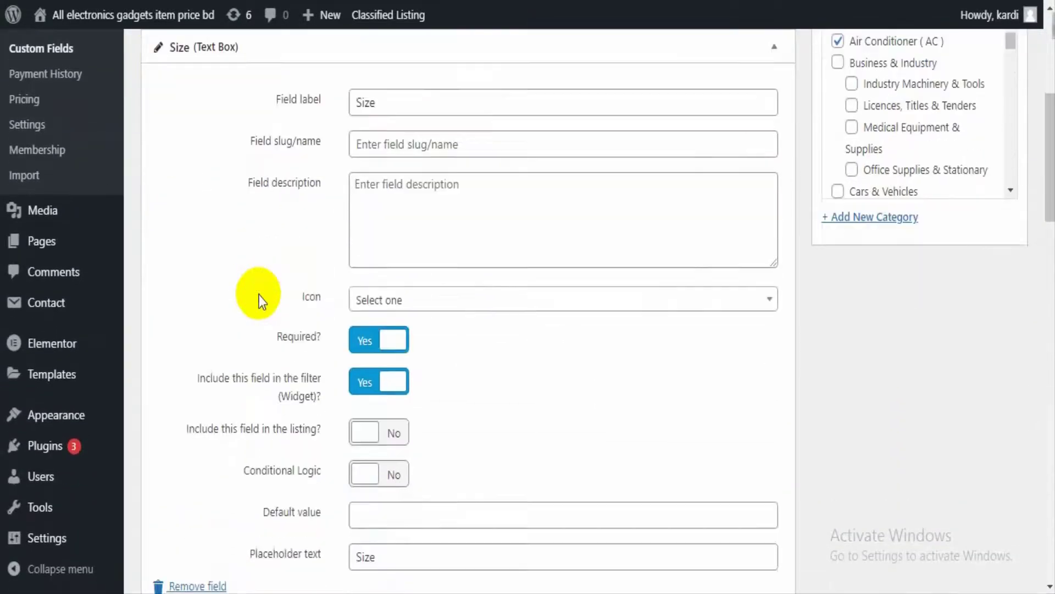
scroll(259, 301, "down", 13)
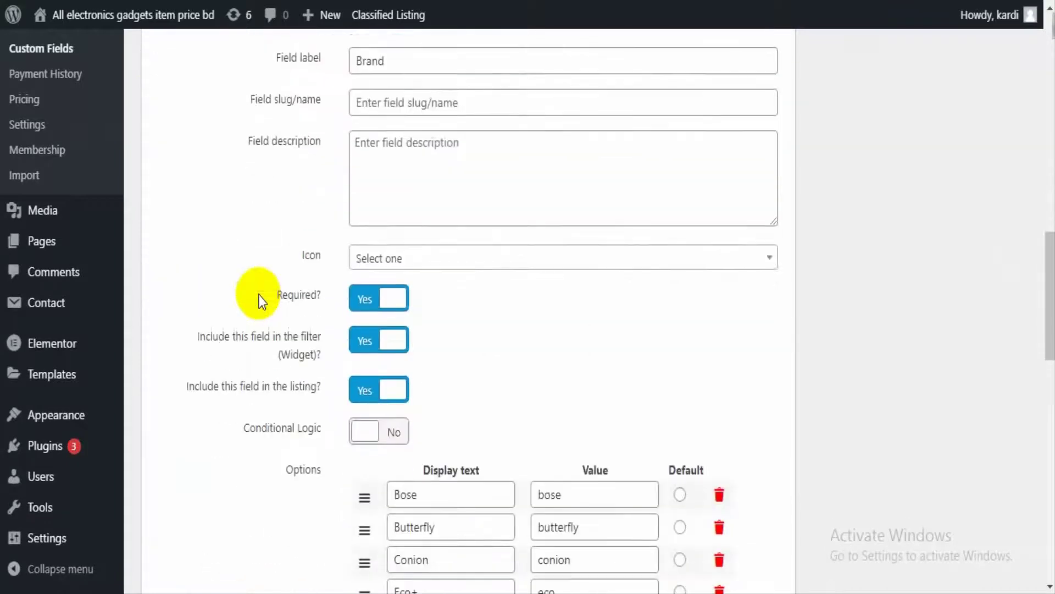
scroll(259, 302, "up", 20)
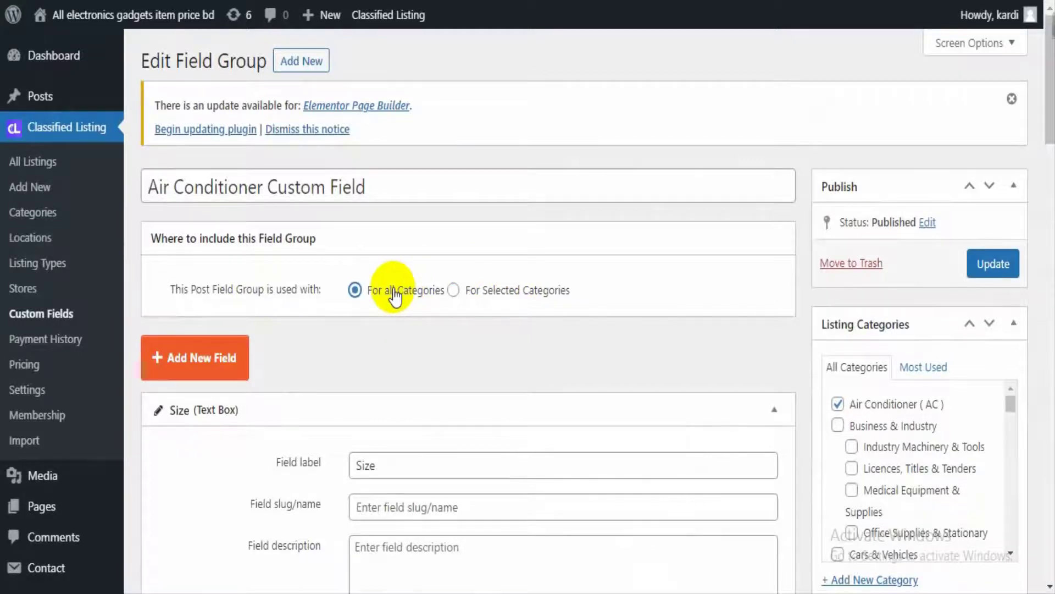
left_click(509, 291)
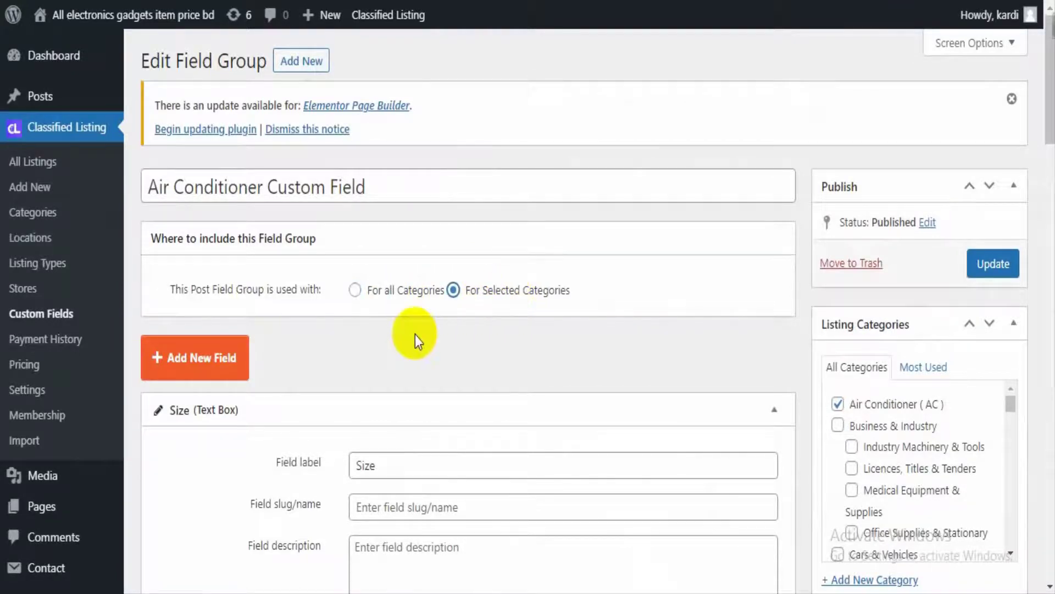
- Cancel the Add New Field chooser without adding a field, then open the empty Payment History page
scroll(415, 335, "down", 4)
scroll(415, 335, "down", 20)
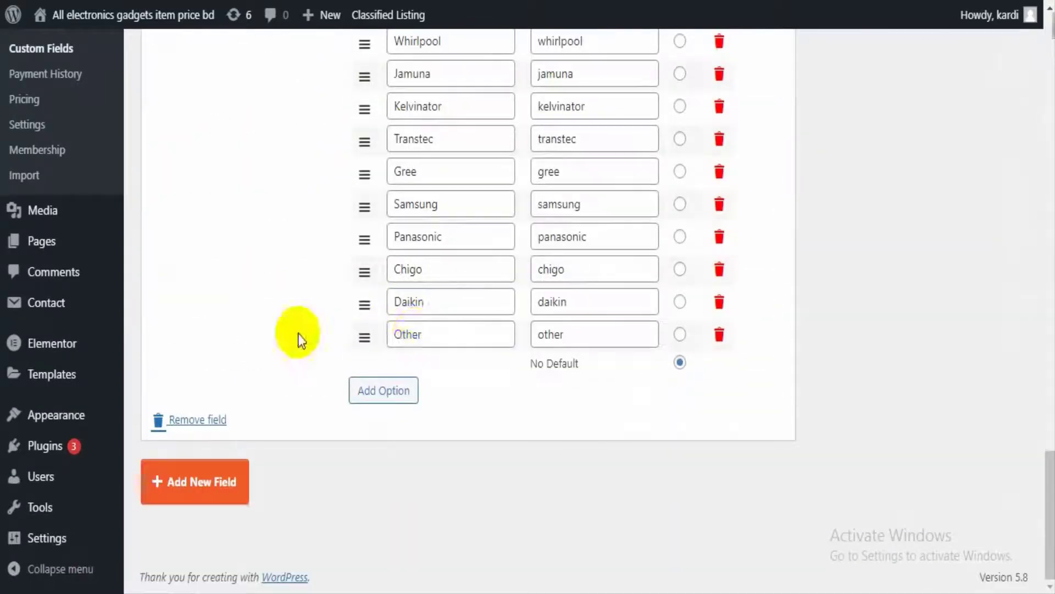
left_click(200, 484)
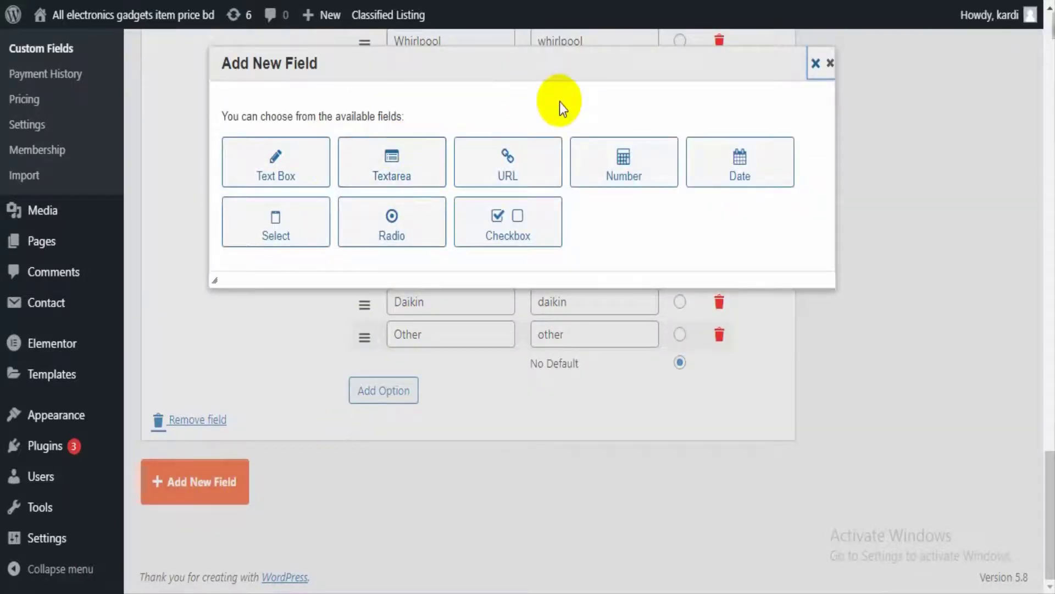
left_click(829, 64)
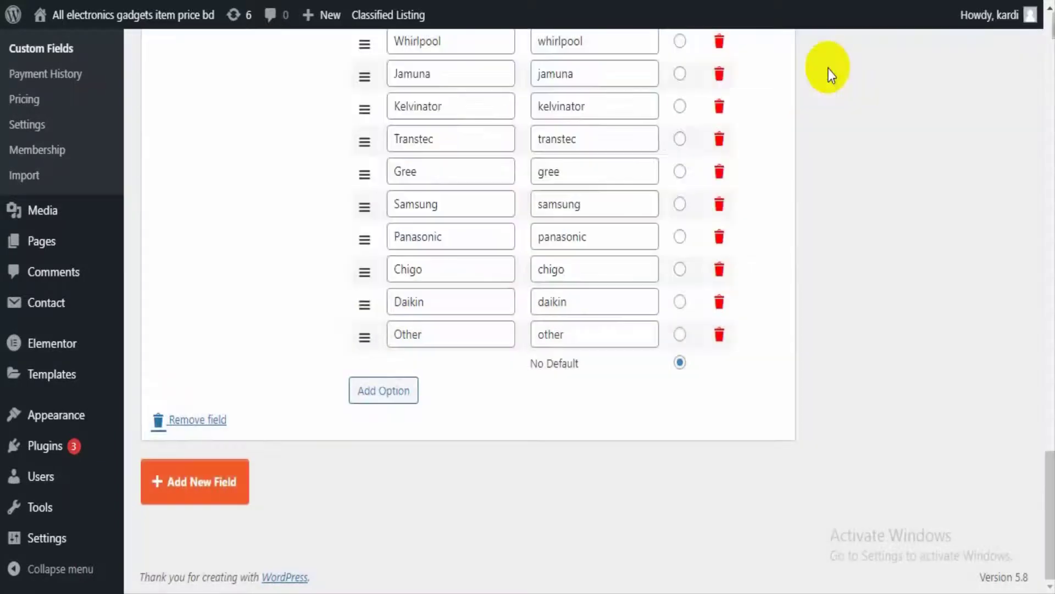
scroll(289, 140, "up", 8)
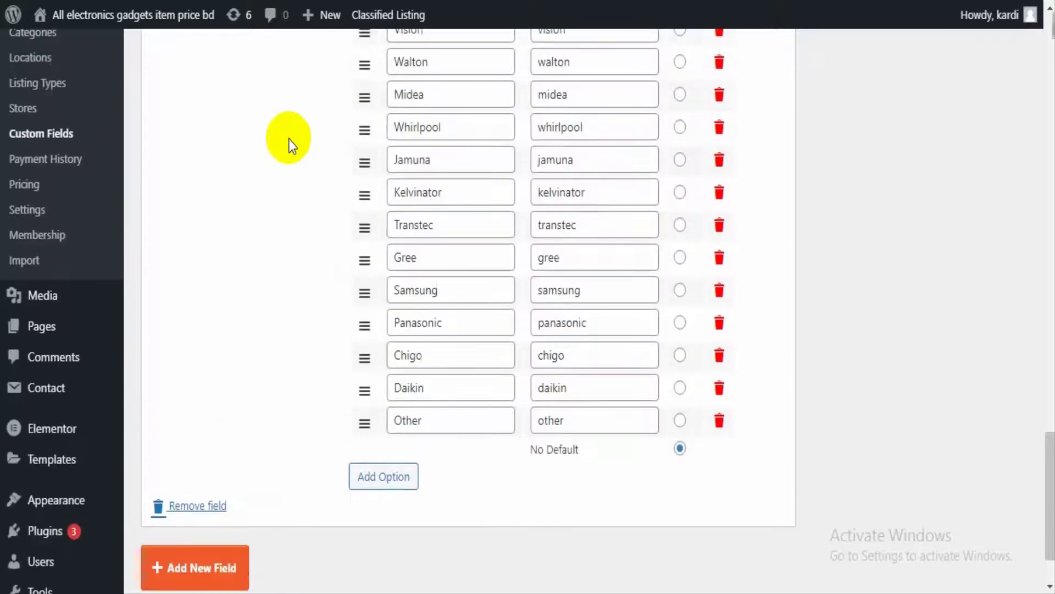
left_click(72, 347)
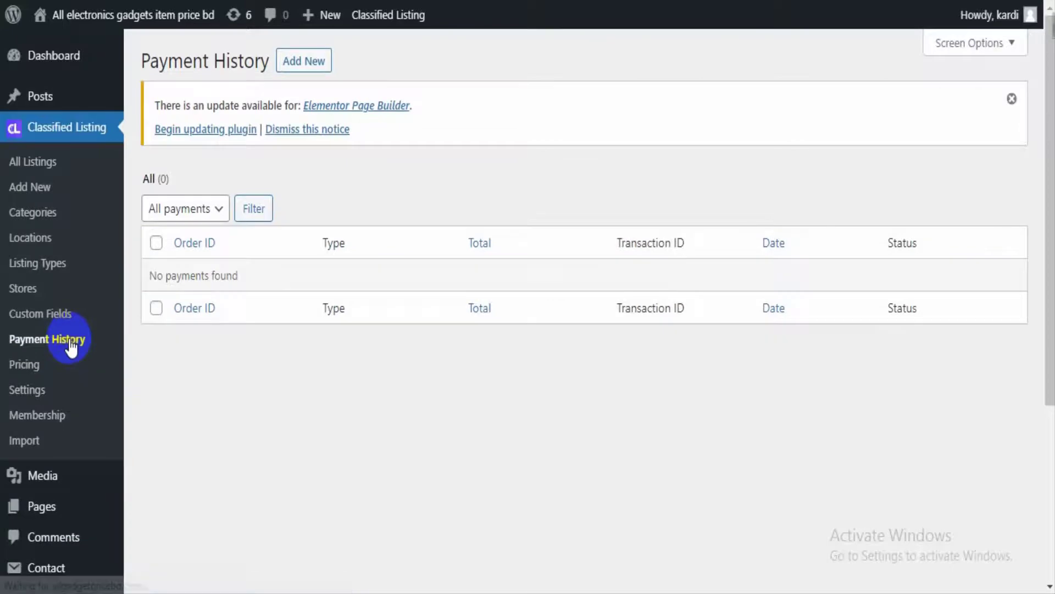
- Browse the Classified Listing Pricing plans, then switch to the front-end Classilist home page
scroll(90, 318, "down", 4)
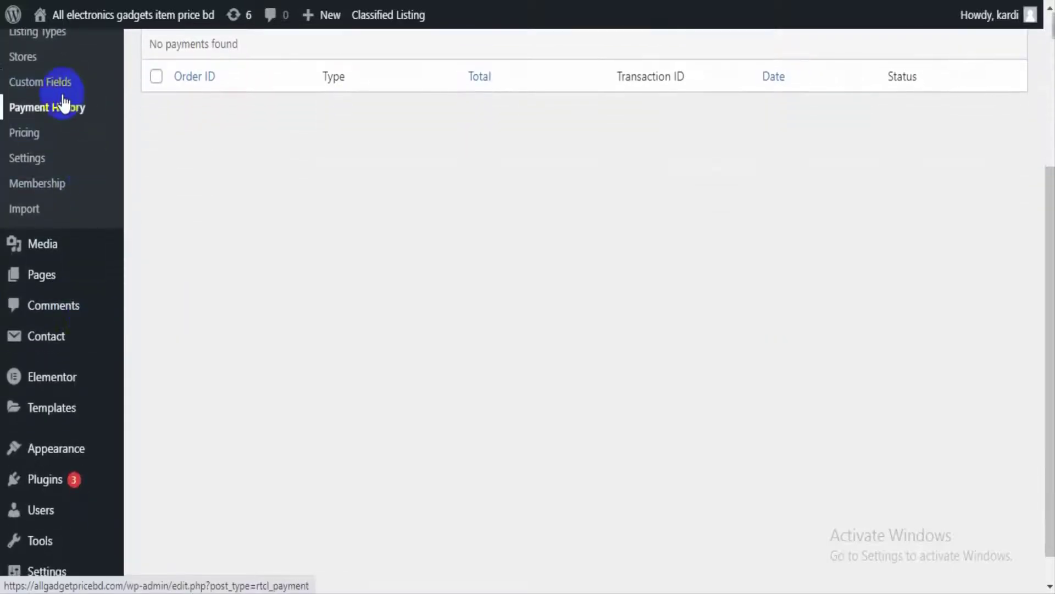
left_click(41, 135)
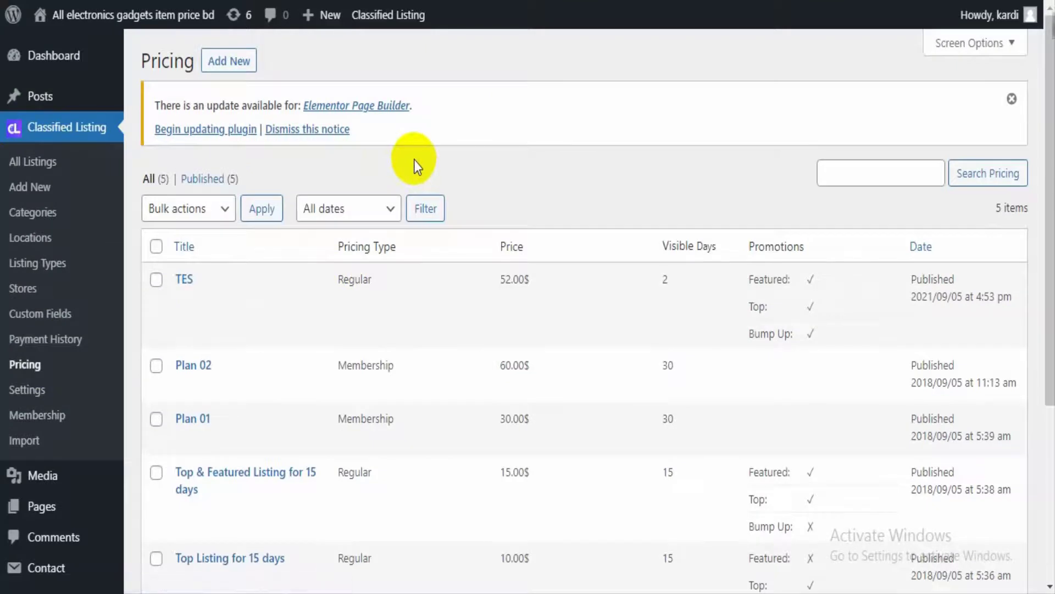
scroll(414, 160, "down", 3)
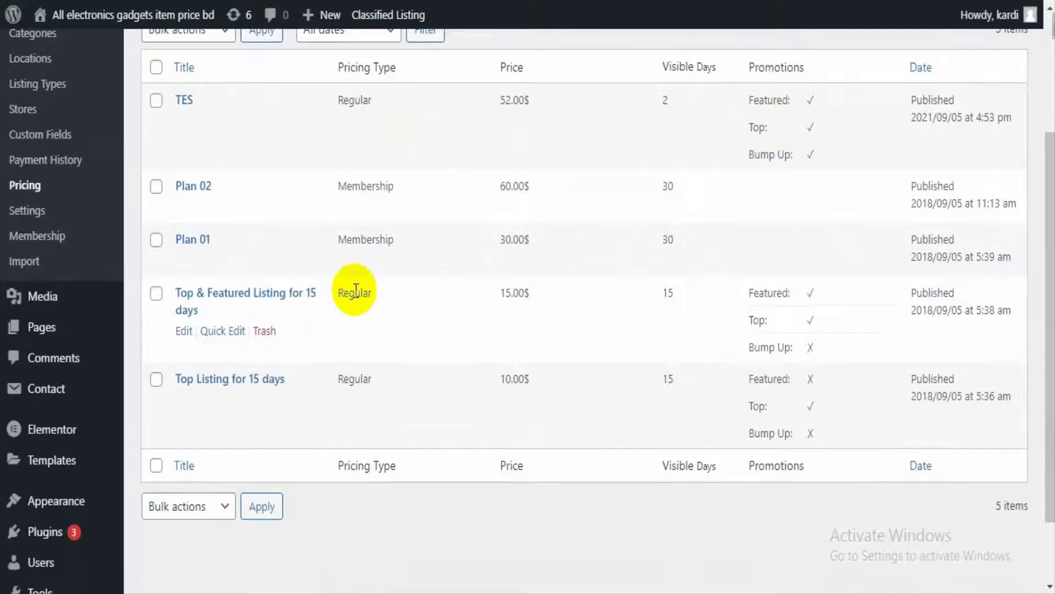
key("ctrl+0")
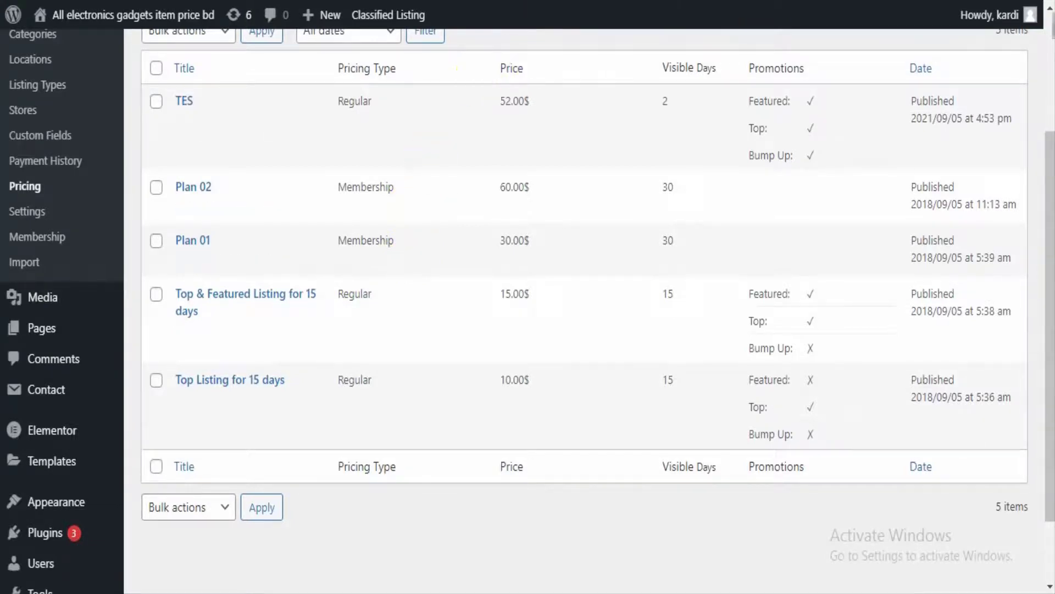
left_click(484, 0)
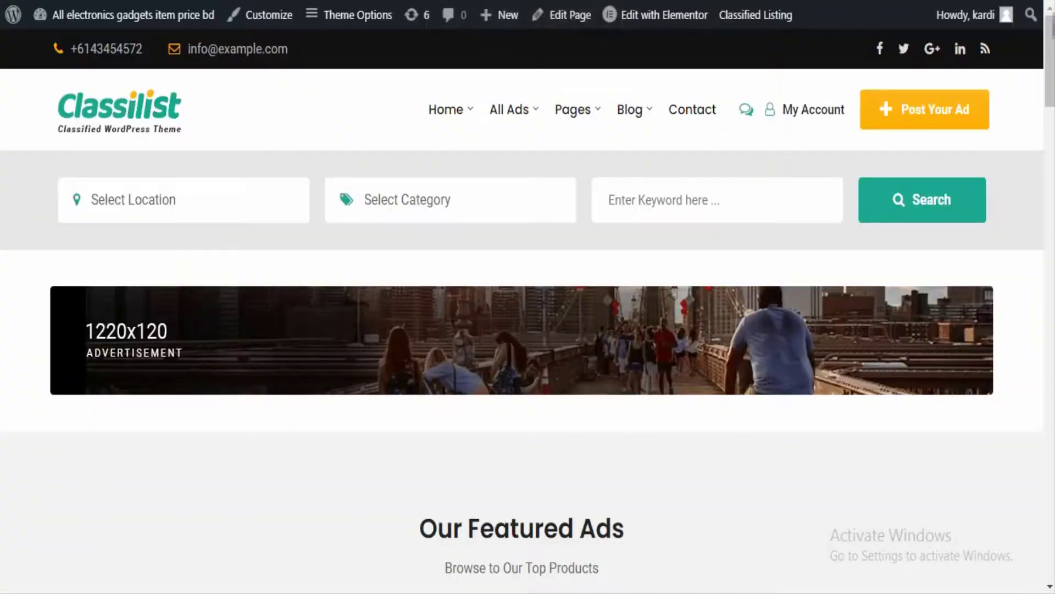
- Visit the front-end My Account page and follow its 'here' link to the membership Checkout plans
left_click(811, 112)
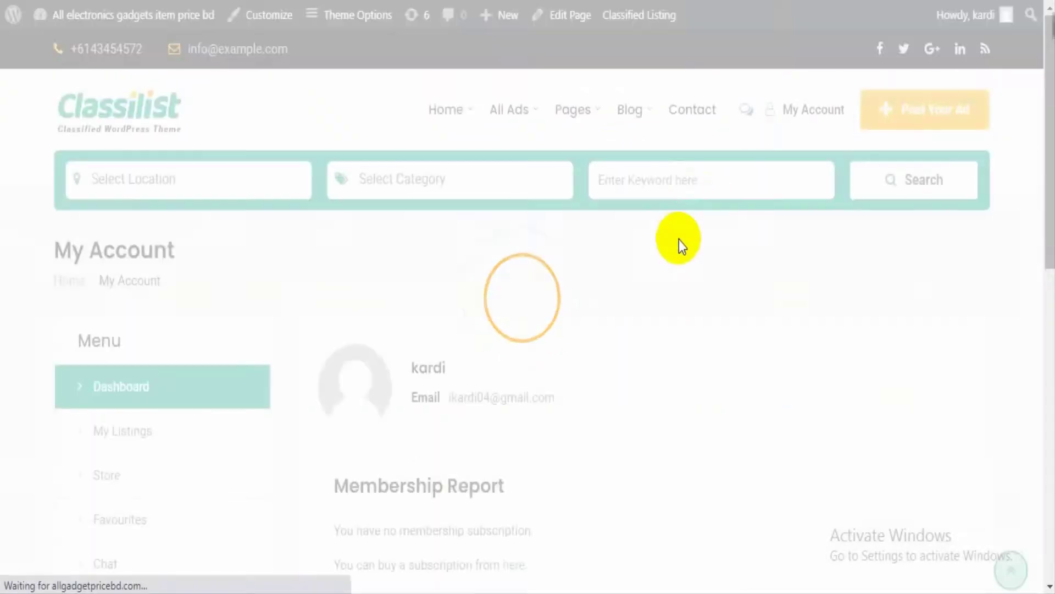
scroll(679, 245, "down", 1)
scroll(679, 239, "down", 2)
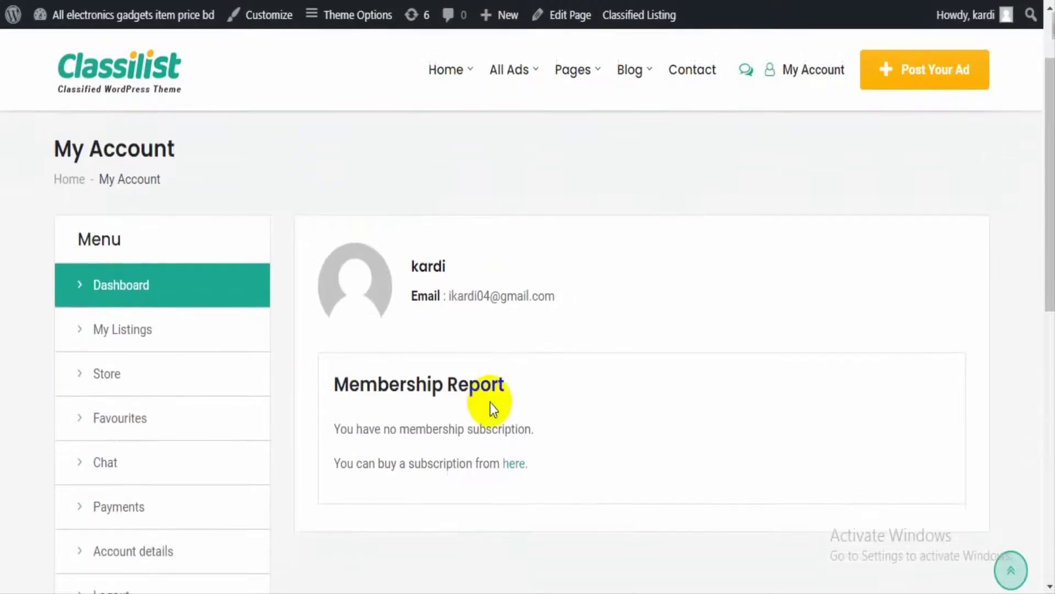
left_click(513, 465)
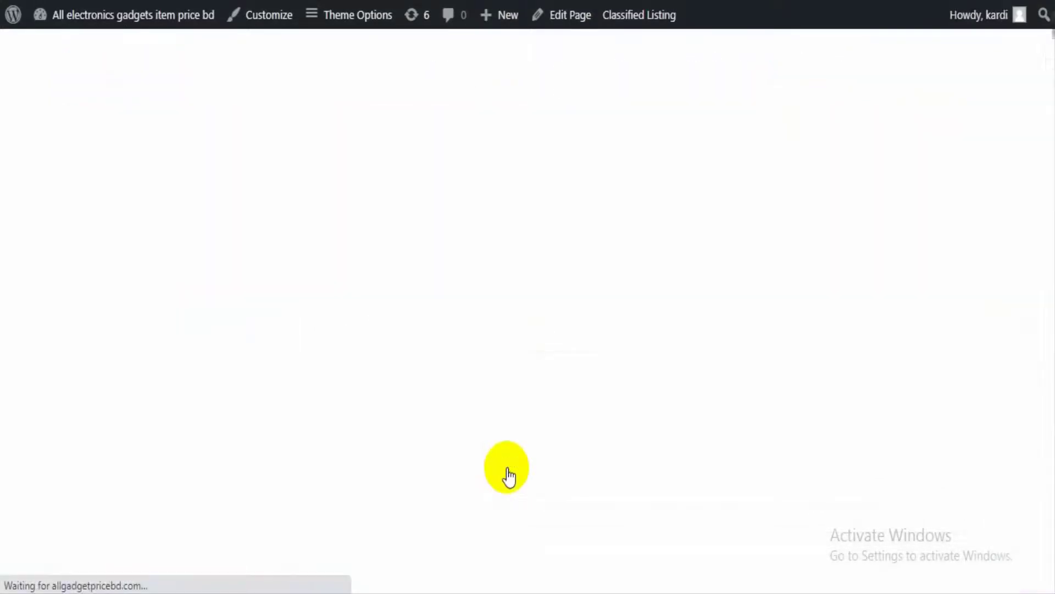
scroll(507, 468, "down", 10)
scroll(506, 465, "up", 10)
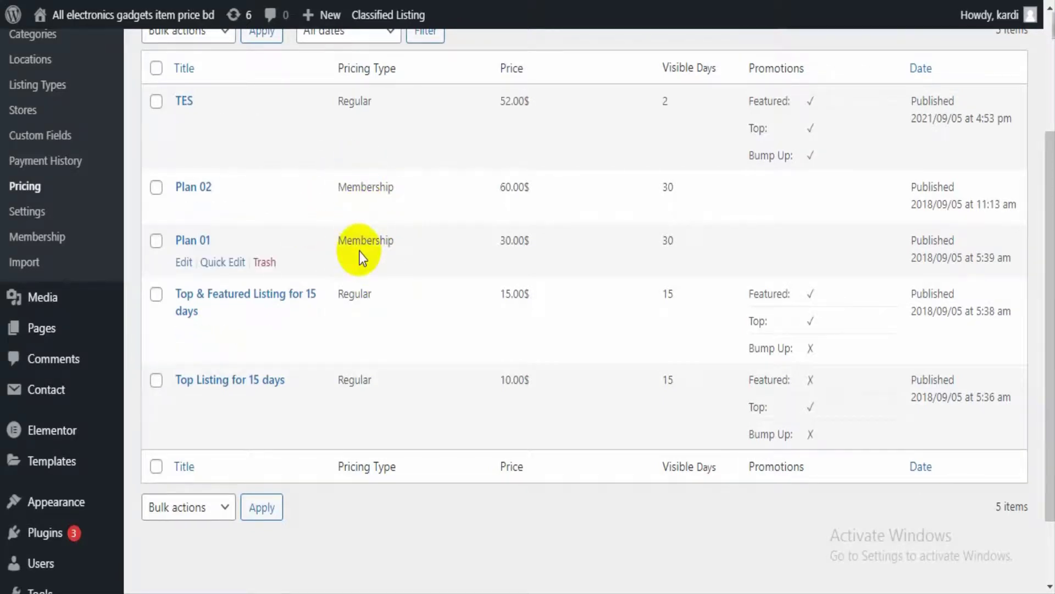
- Open Classified Listing Settings and scroll the General tab listing options, such as 9 listings per page
scroll(360, 251, "up", 2)
left_click(66, 298)
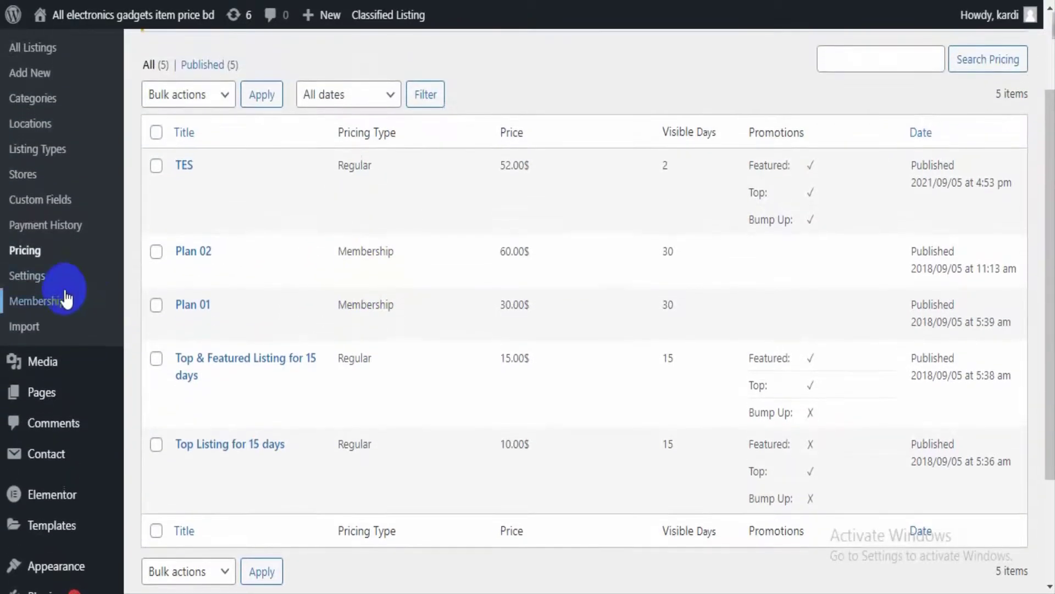
left_click(12, 281)
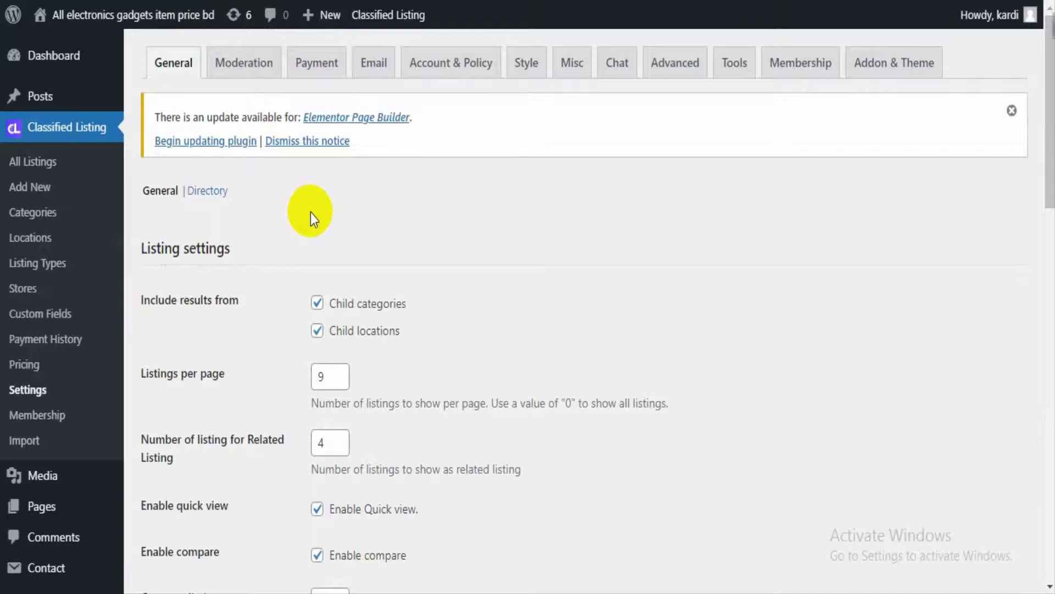
scroll(311, 213, "down", 4)
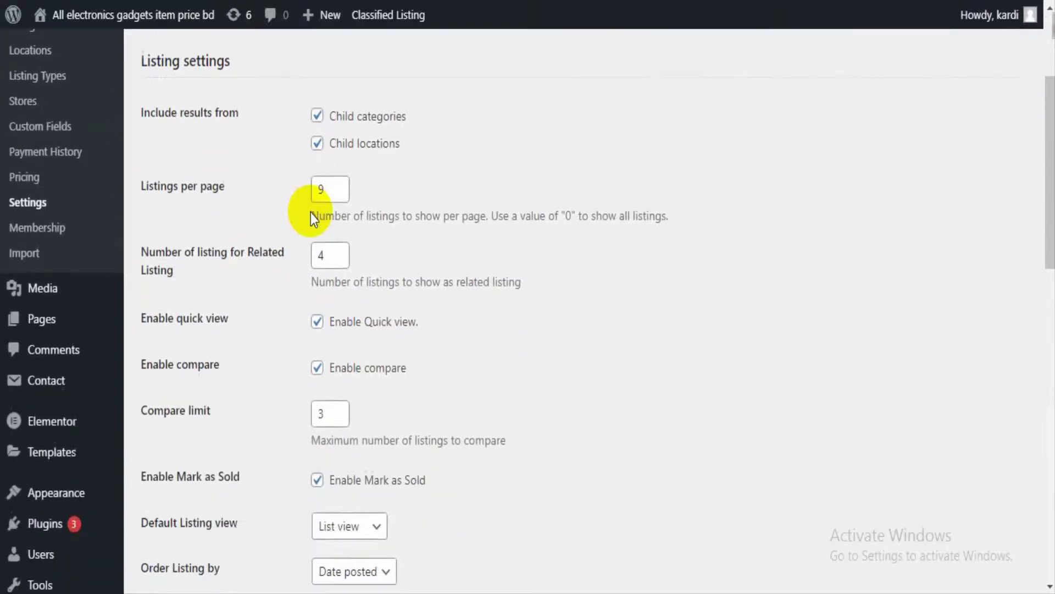
scroll(313, 219, "down", 12)
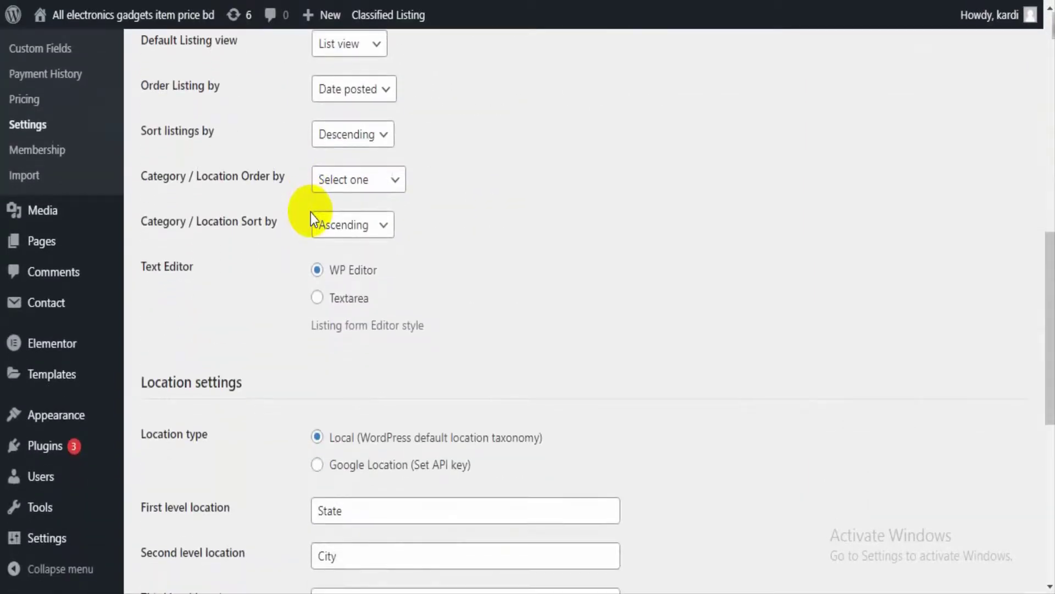
scroll(311, 212, "down", 7)
scroll(311, 212, "up", 20)
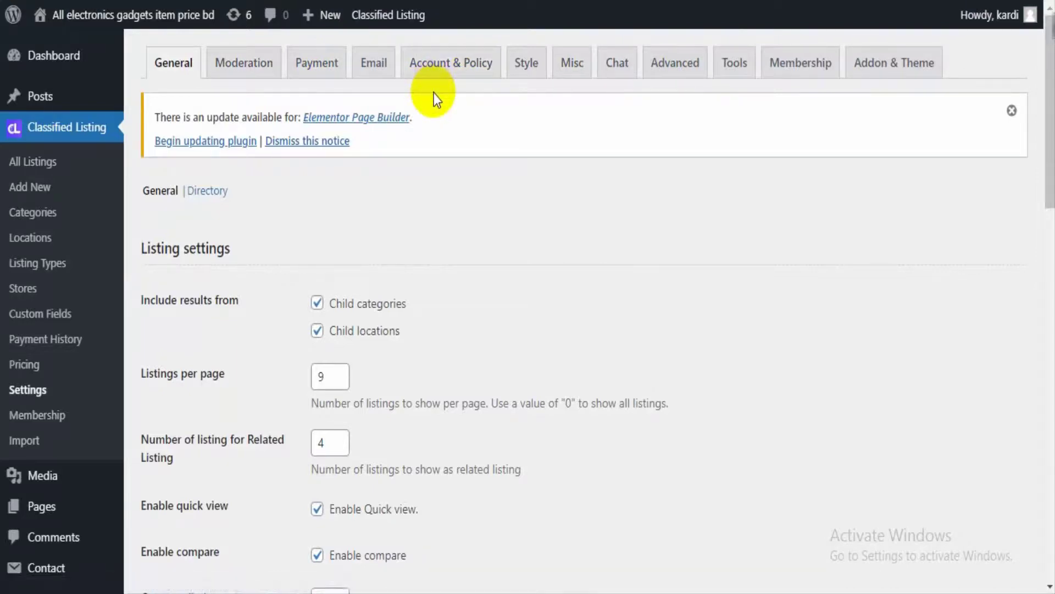
- Look through the Account & Policy registration and verification options, then open the empty Manage membership page
left_click(443, 72)
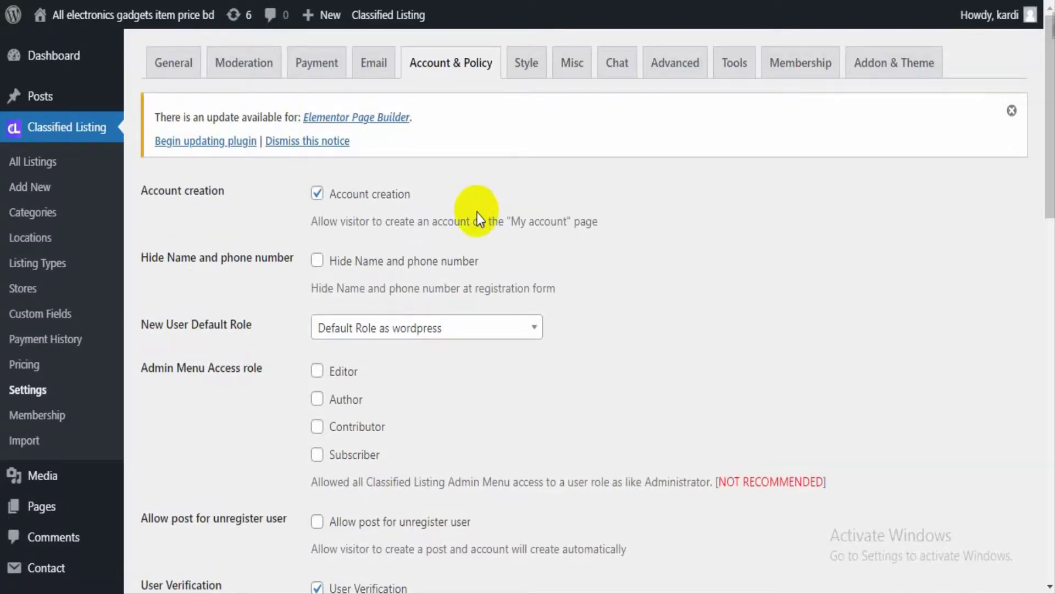
scroll(477, 213, "down", 5)
scroll(478, 211, "up", 5)
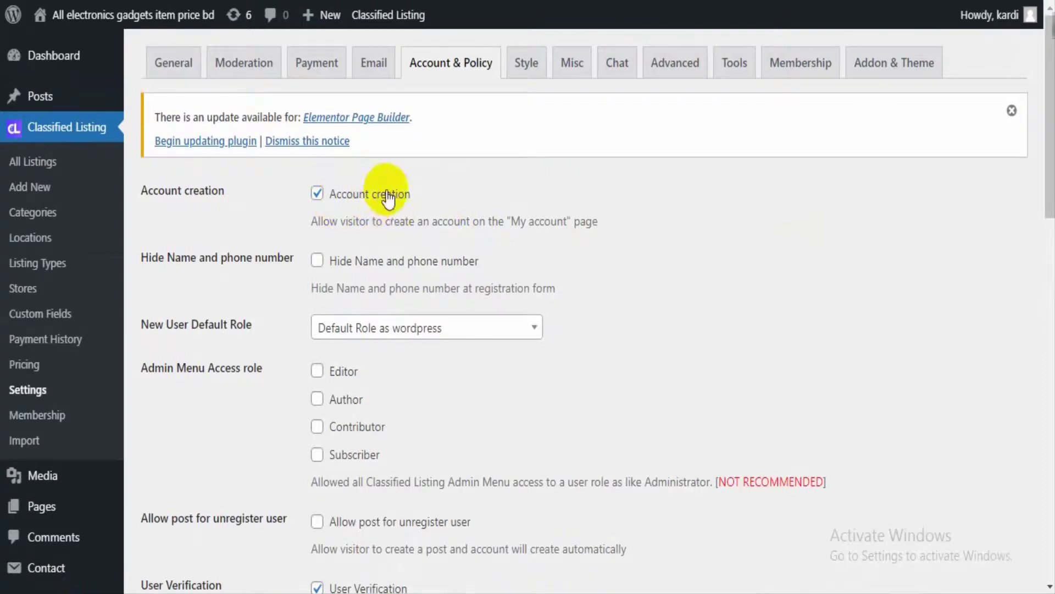
scroll(388, 195, "down", 5)
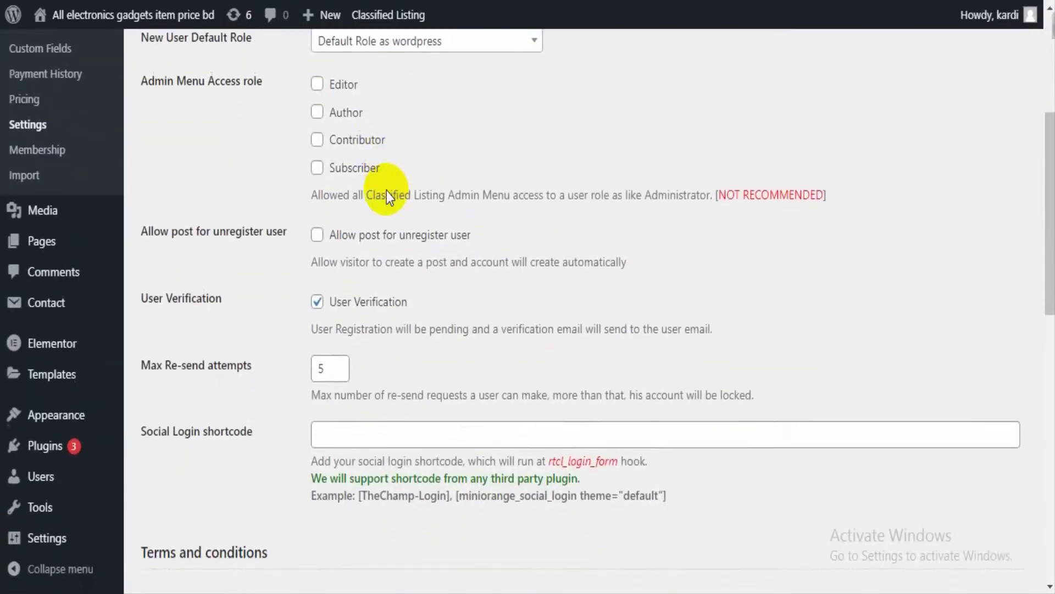
scroll(388, 189, "up", 1)
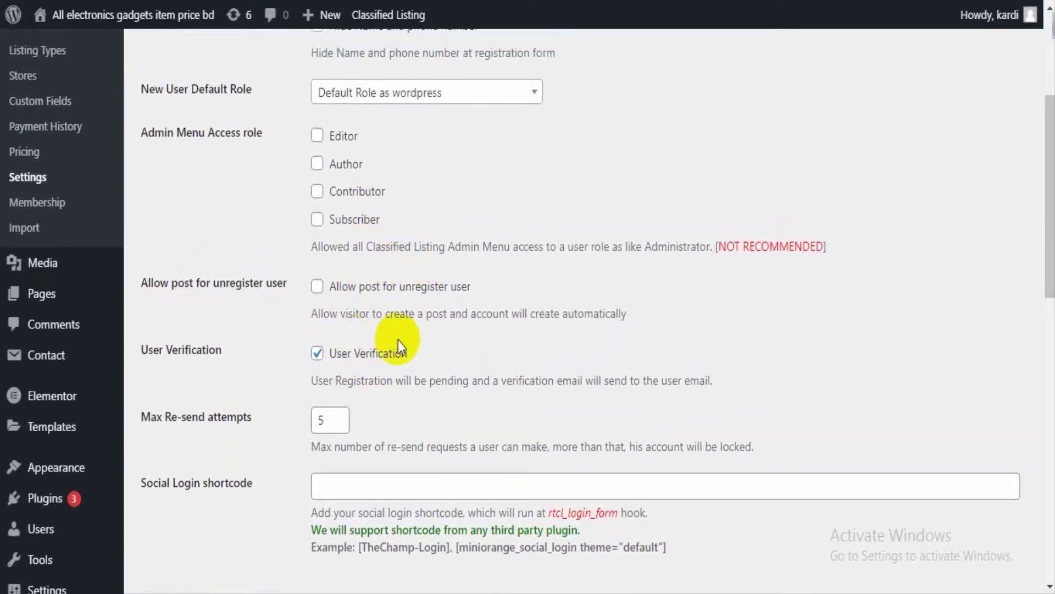
scroll(398, 338, "up", 4)
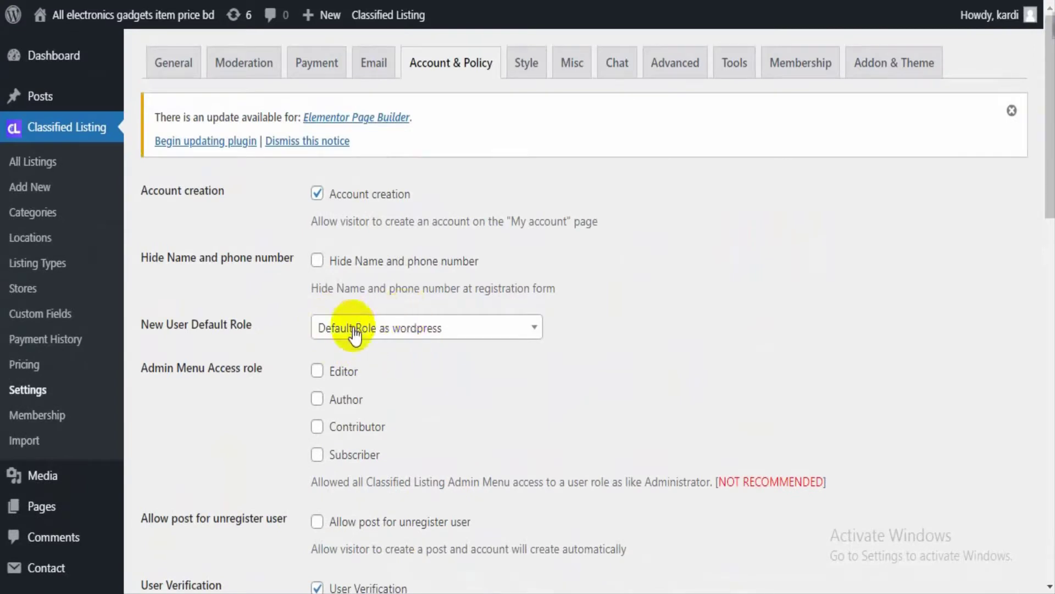
scroll(238, 375, "down", 1)
scroll(240, 379, "down", 1)
left_click(30, 348)
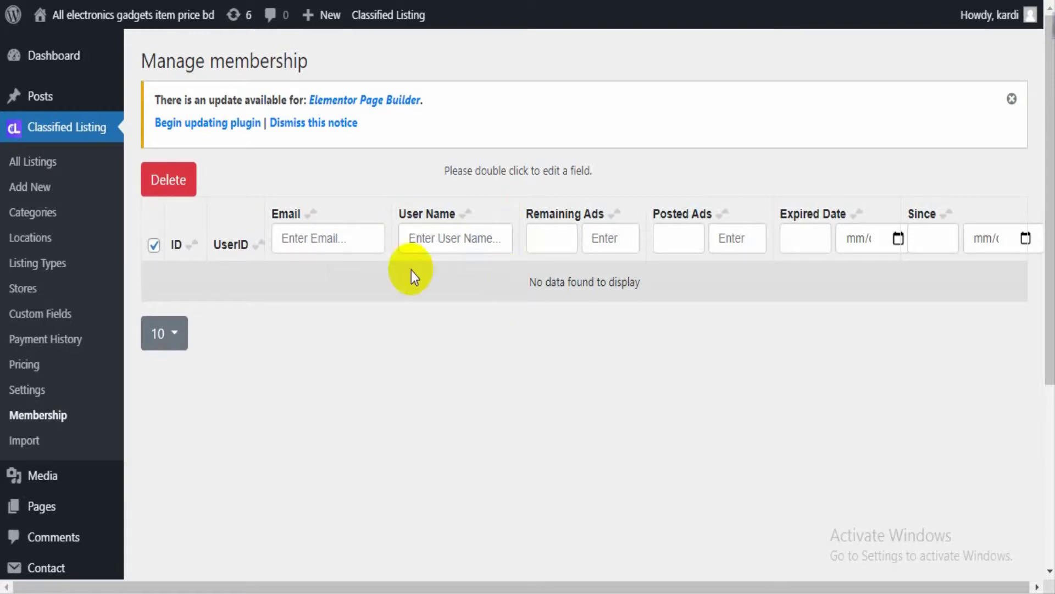
- Browse All Listings showing 16 classified ads, then return to the front-end Checkout with Plan 01 and Plan 02
left_click(15, 162)
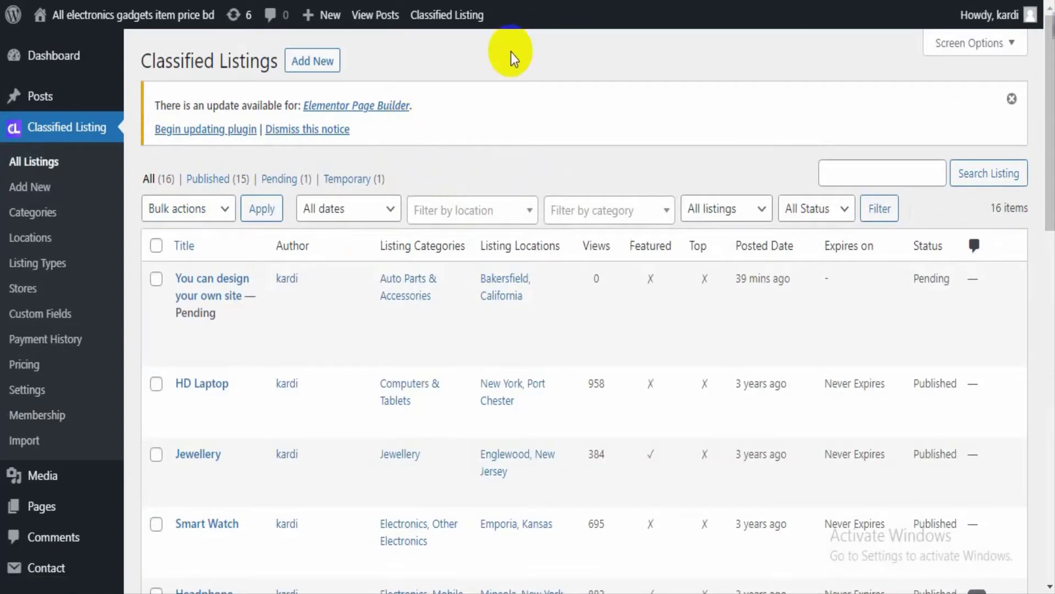
scroll(510, 52, "down", 5)
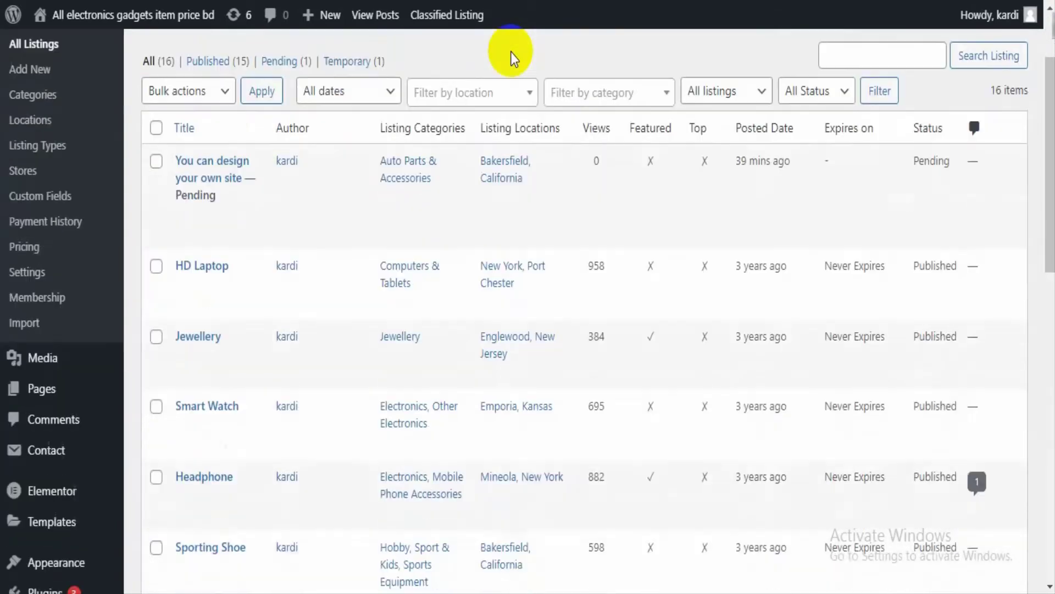
scroll(511, 52, "up", 5)
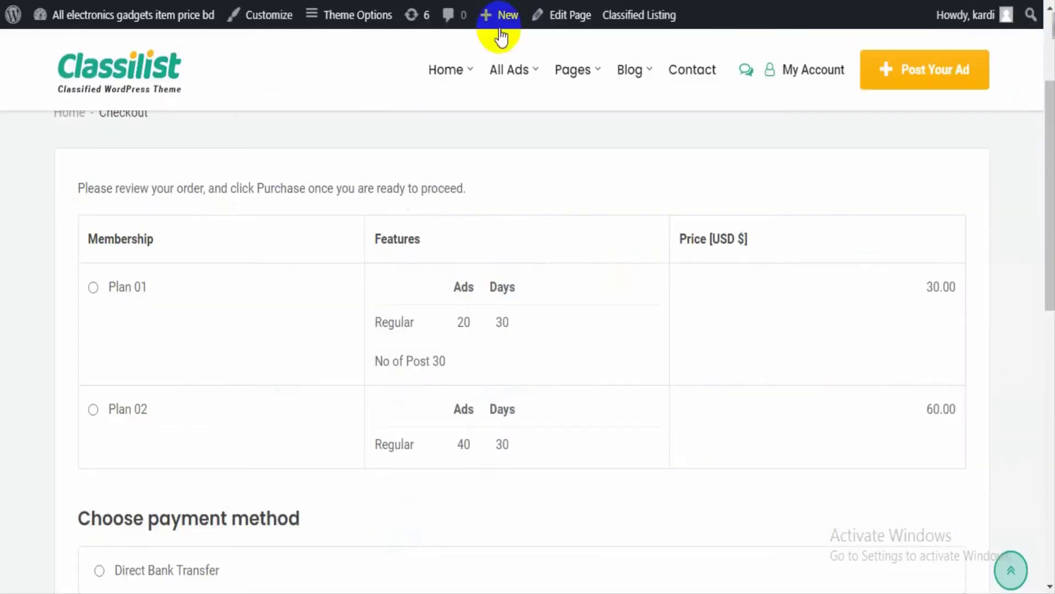
mouse_move(496, 124)
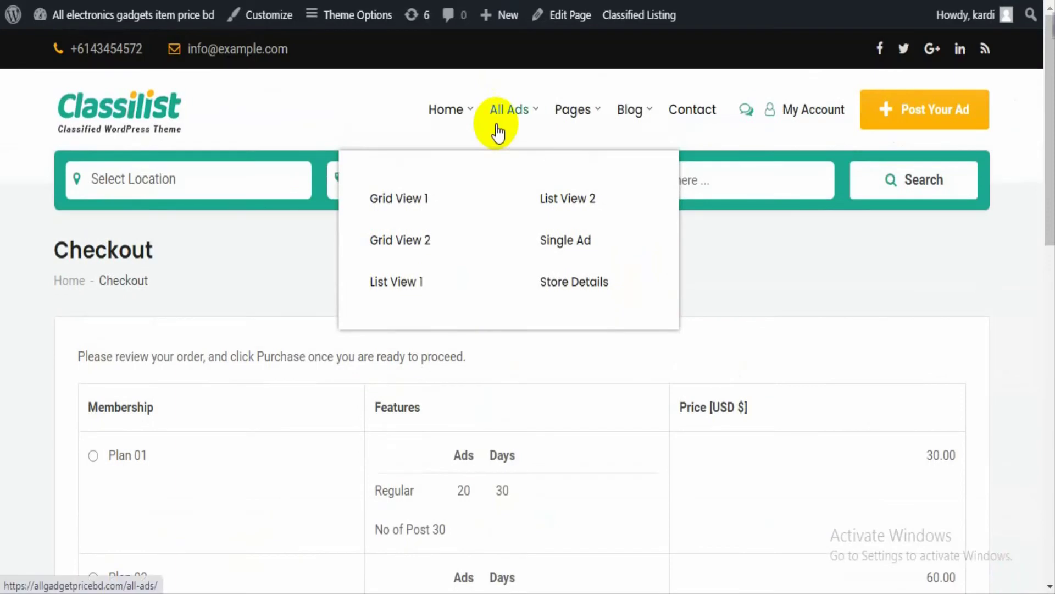